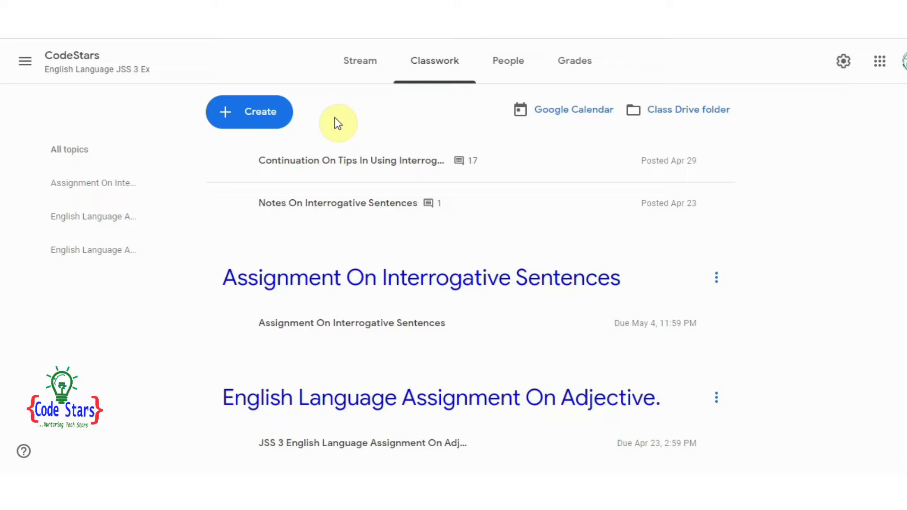
# Start a new assignment in the CodeStars English Language JSS 3 class
pyautogui.click(258, 120)
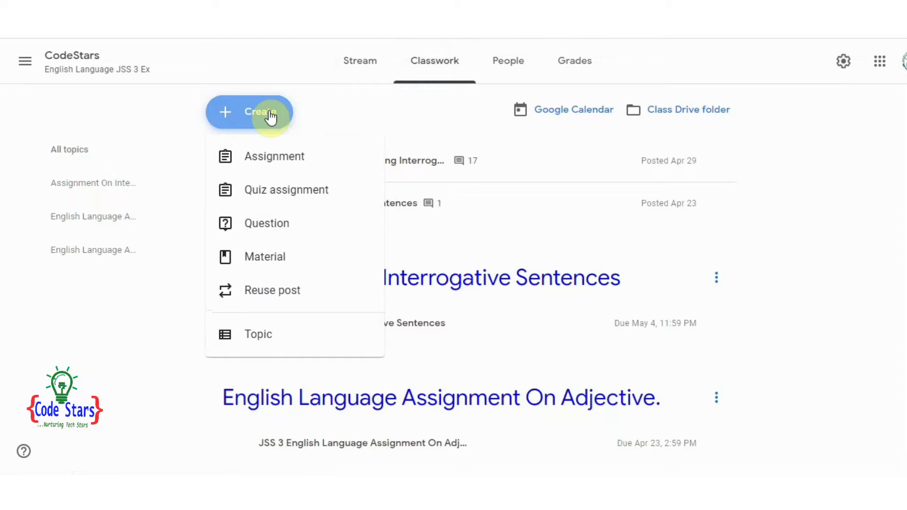
pyautogui.click(273, 167)
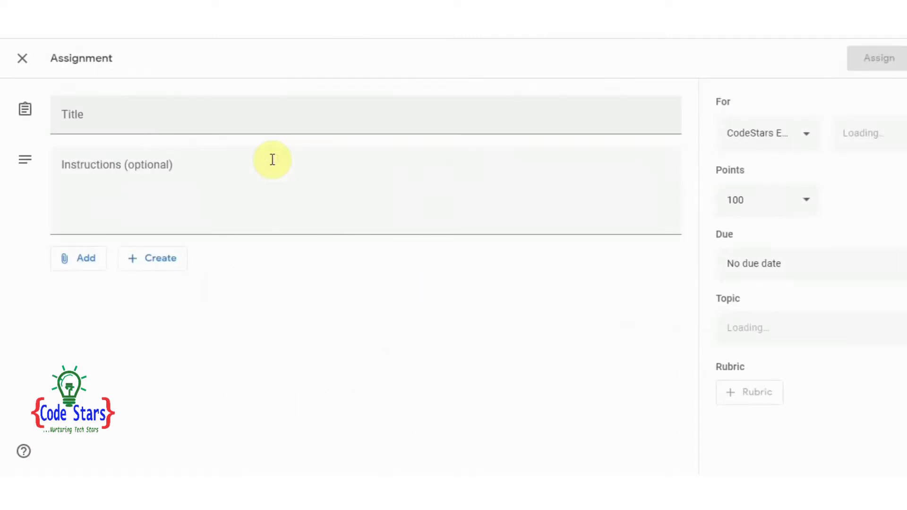
pyautogui.click(288, 127)
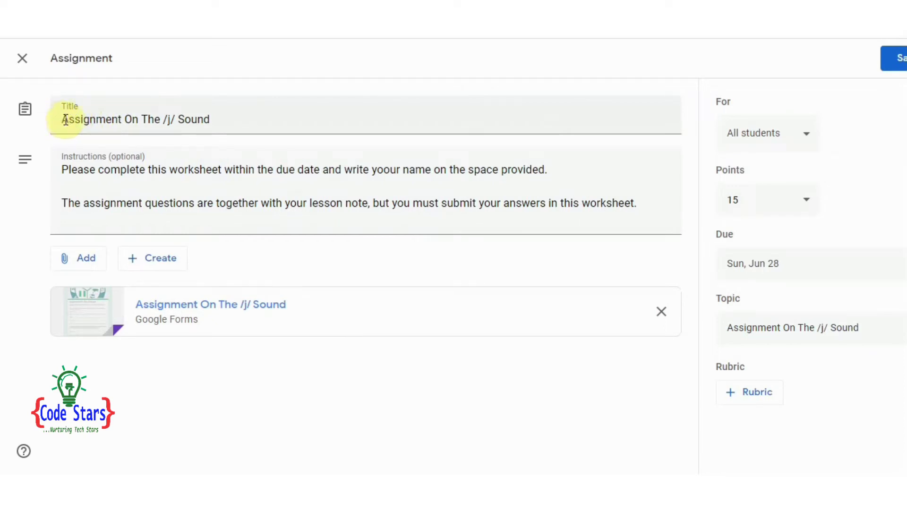
# Copy the title "Assignment On The /j/ Sound" from the existing assignment into the new assignment's title
pyautogui.click(66, 120)
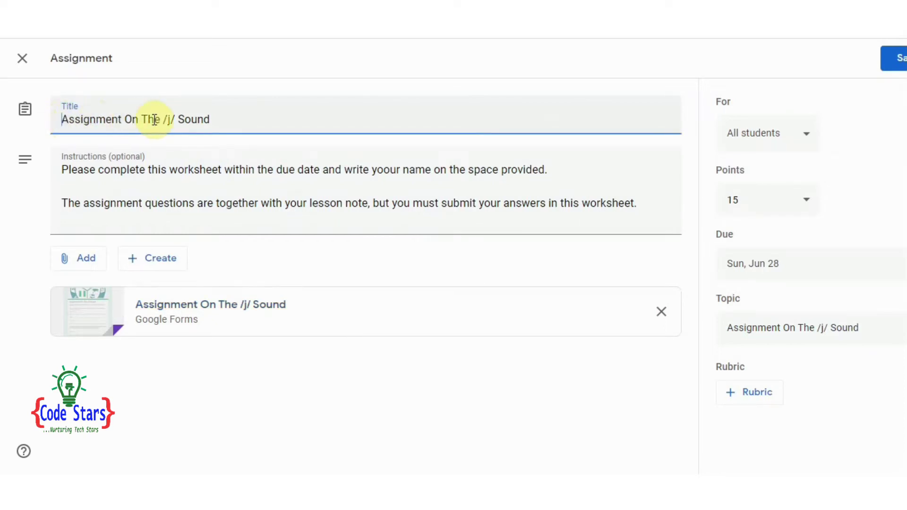
pyautogui.tripleClick(232, 120)
pyautogui.rightClick(183, 122)
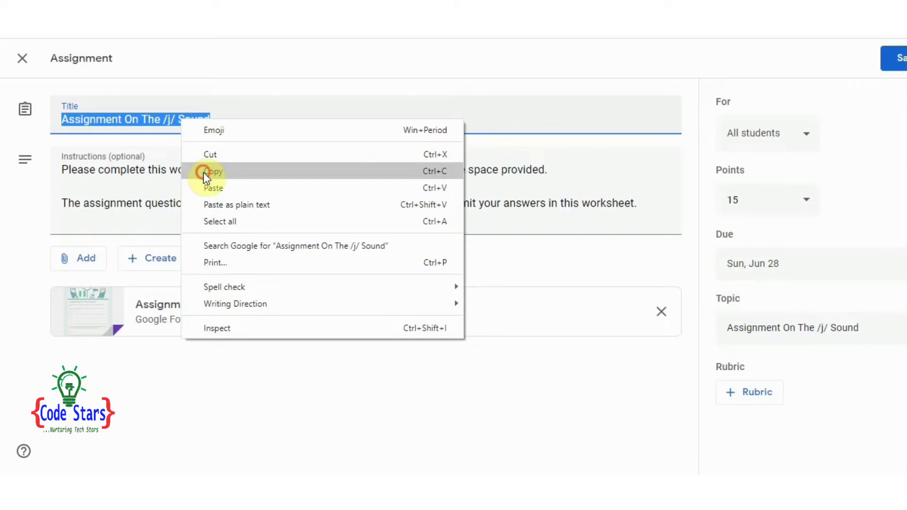
pyautogui.click(204, 172)
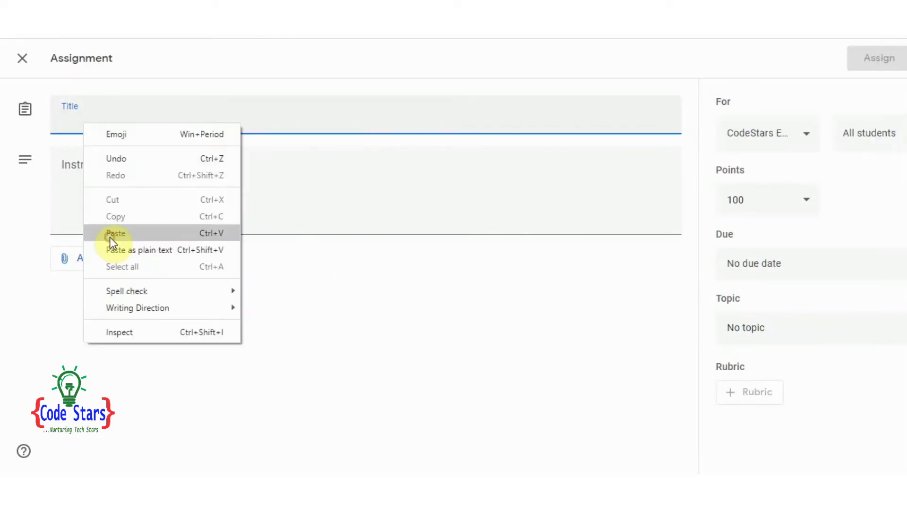
pyautogui.click(111, 237)
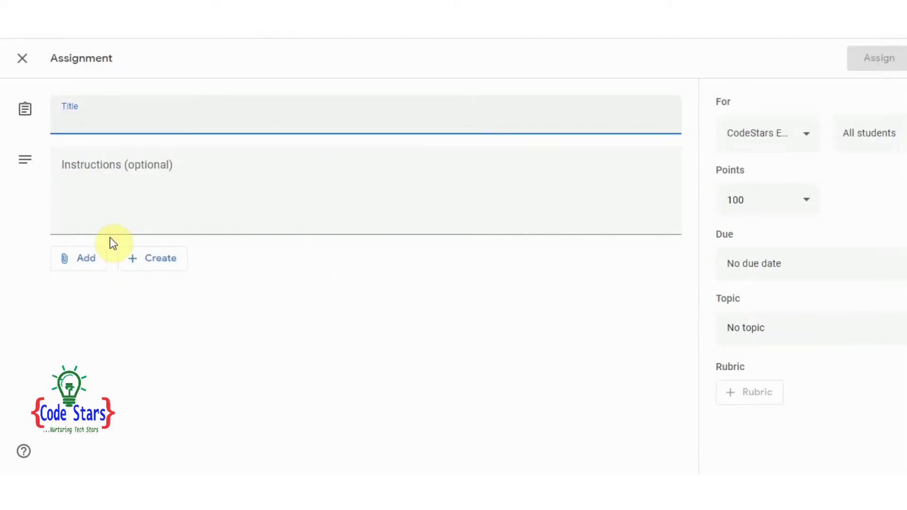
pyautogui.hotkey('ctrl', 'v')
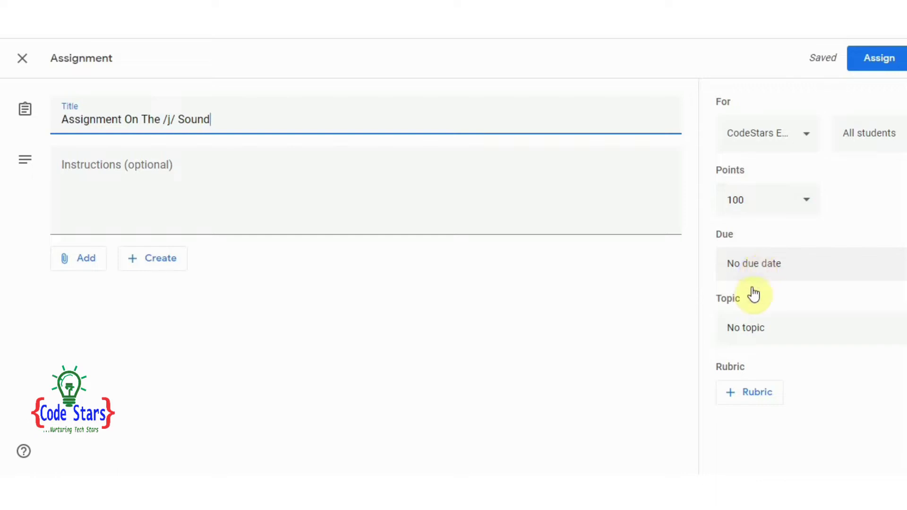
# Create a new topic for the assignment named "Assignment On The /j/ Sound"
pyautogui.click(750, 332)
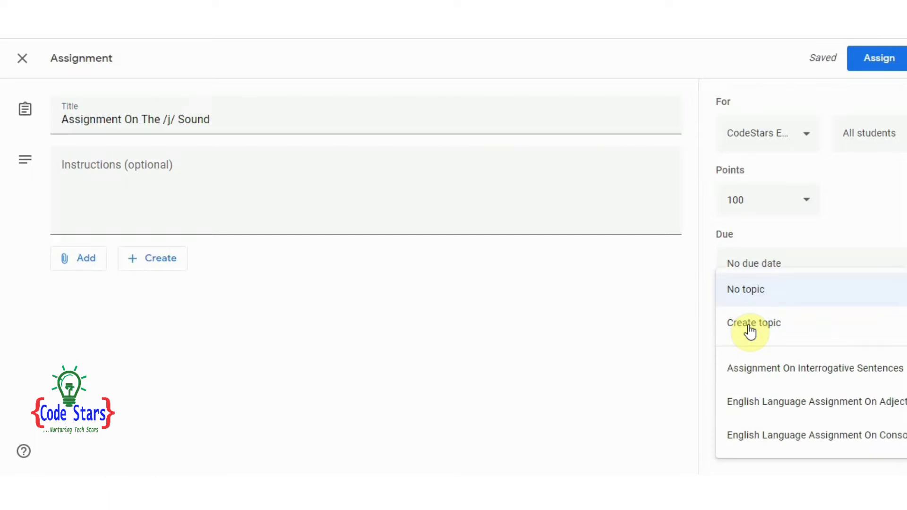
pyautogui.click(751, 330)
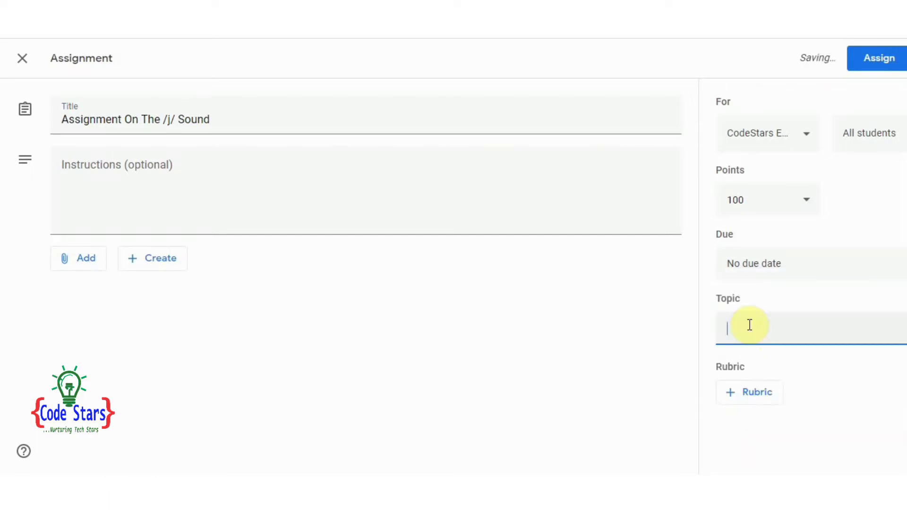
pyautogui.rightClick(749, 325)
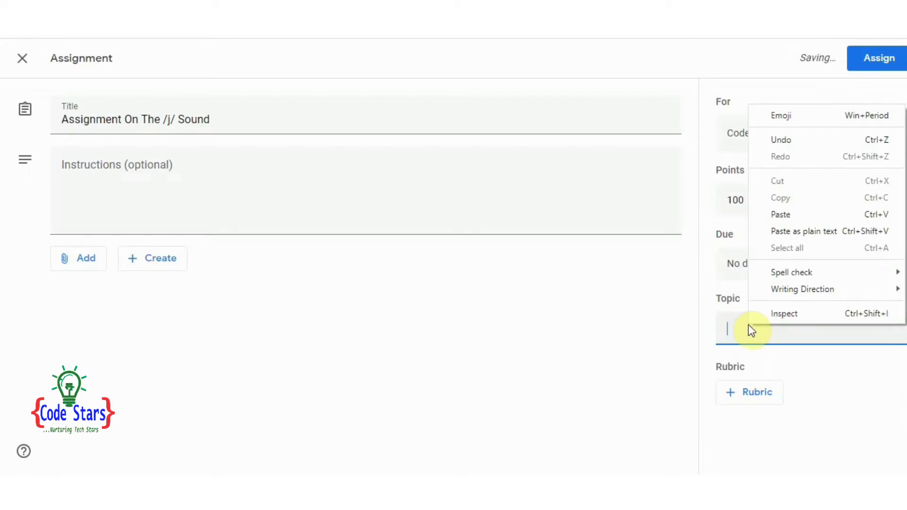
pyautogui.click(815, 219)
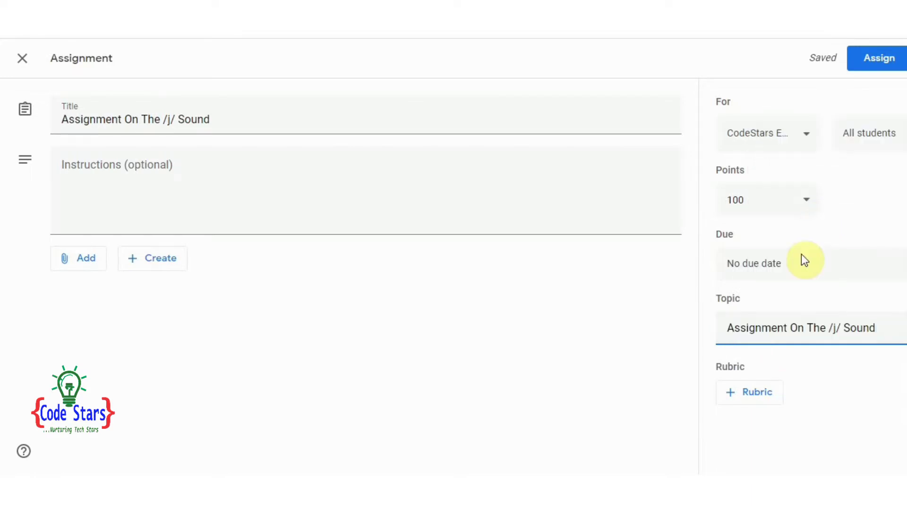
# Set the assignment's due date to Jul 12, 2020 and the due time to 11:59 PM
pyautogui.click(780, 270)
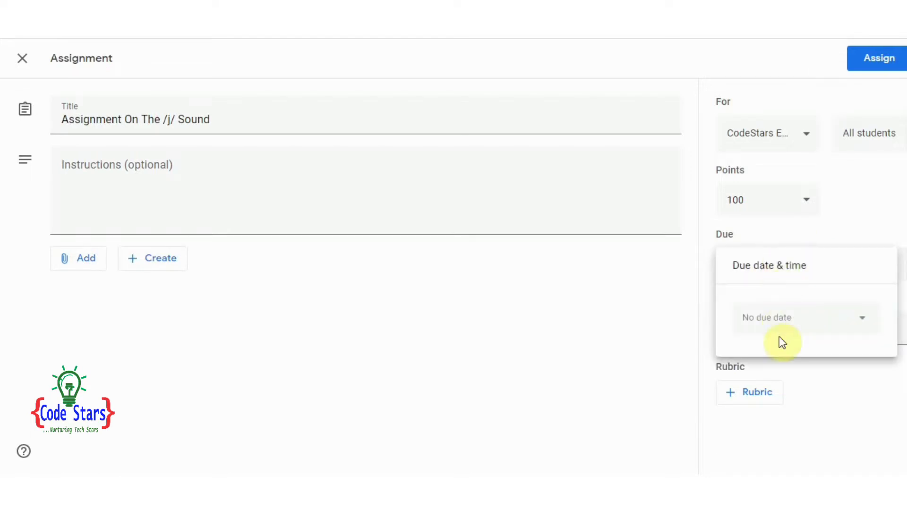
pyautogui.click(777, 323)
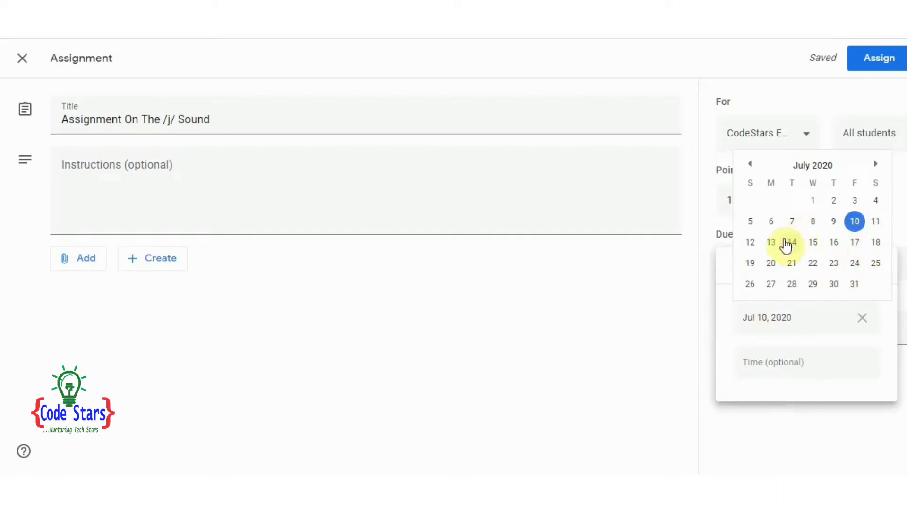
pyautogui.click(751, 244)
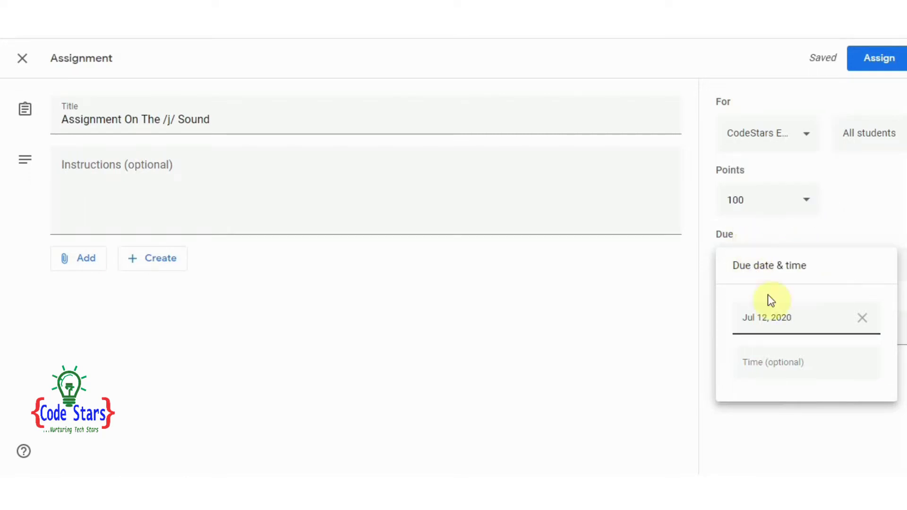
pyautogui.click(777, 366)
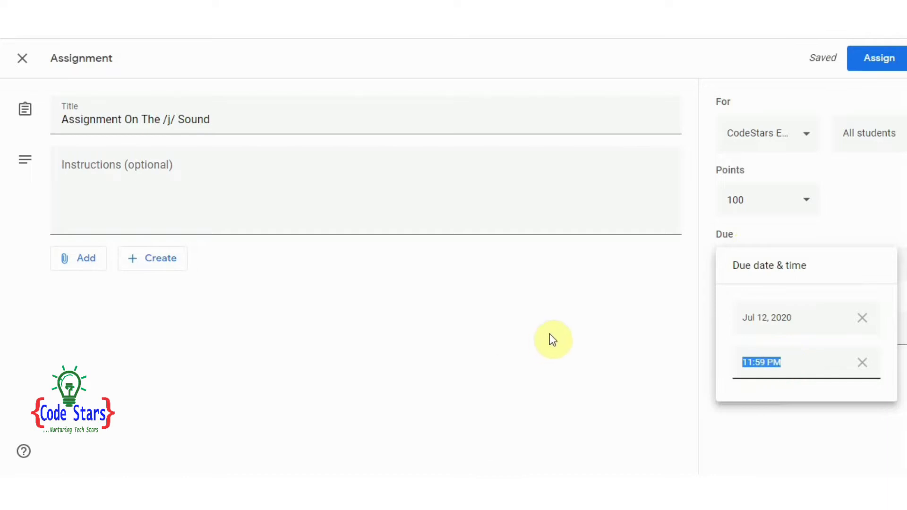
pyautogui.click(569, 331)
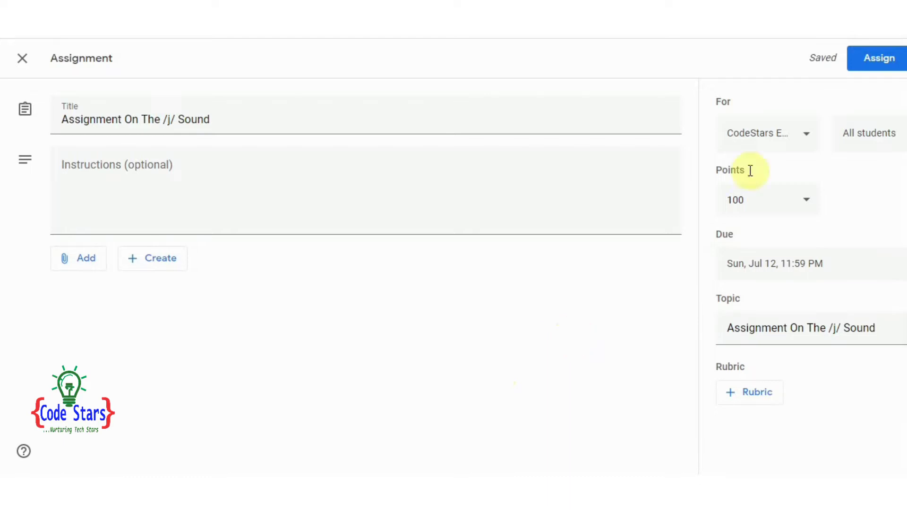
# Set the assignment's points to 15
pyautogui.click(744, 200)
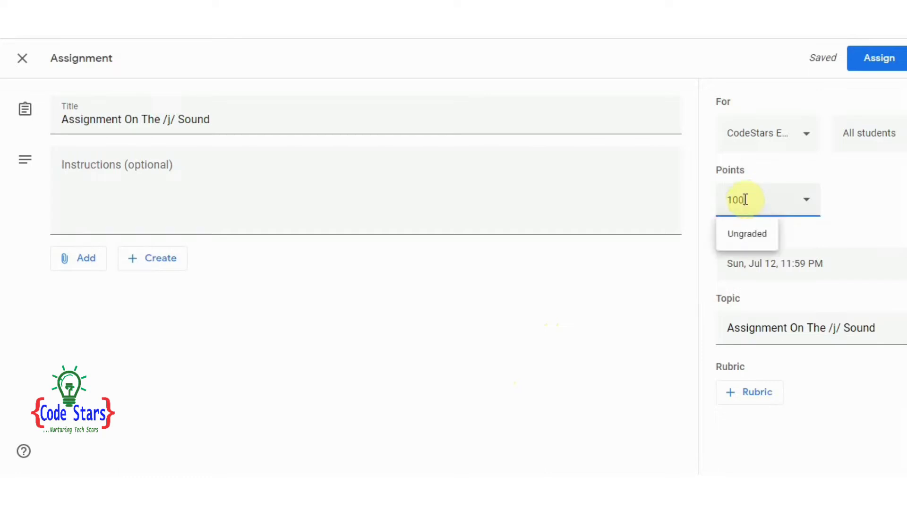
pyautogui.press('BackSpace')
pyautogui.press('BackSpace')
pyautogui.write('5')
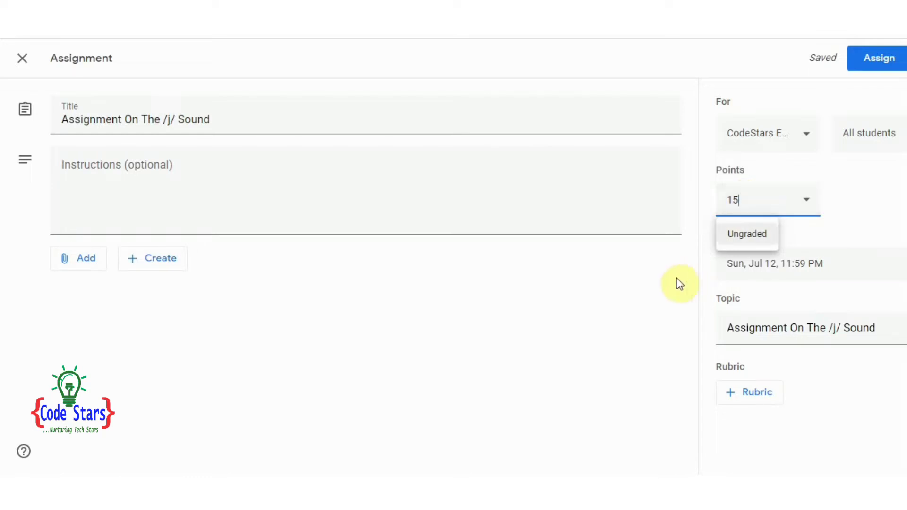
pyautogui.click(661, 285)
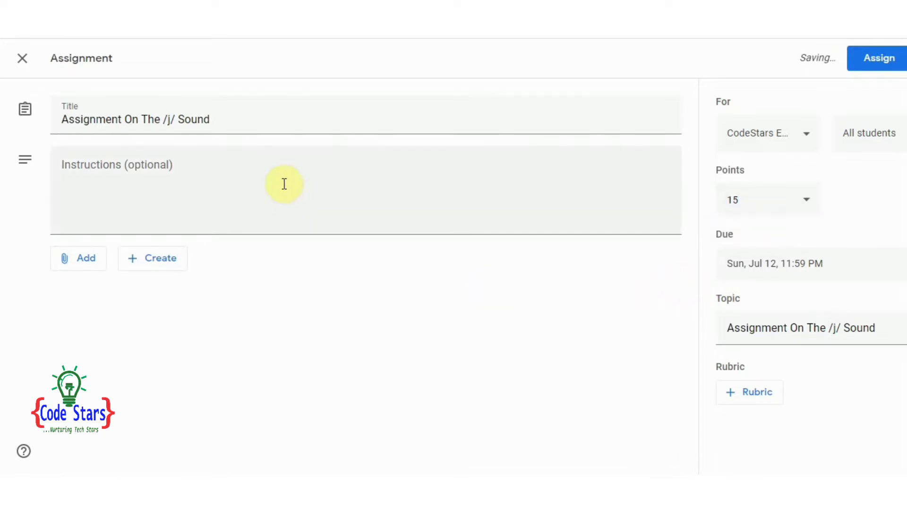
# Copy both paragraphs of worksheet instructions from the existing assignment into the new assignment's instructions
pyautogui.click(208, 165)
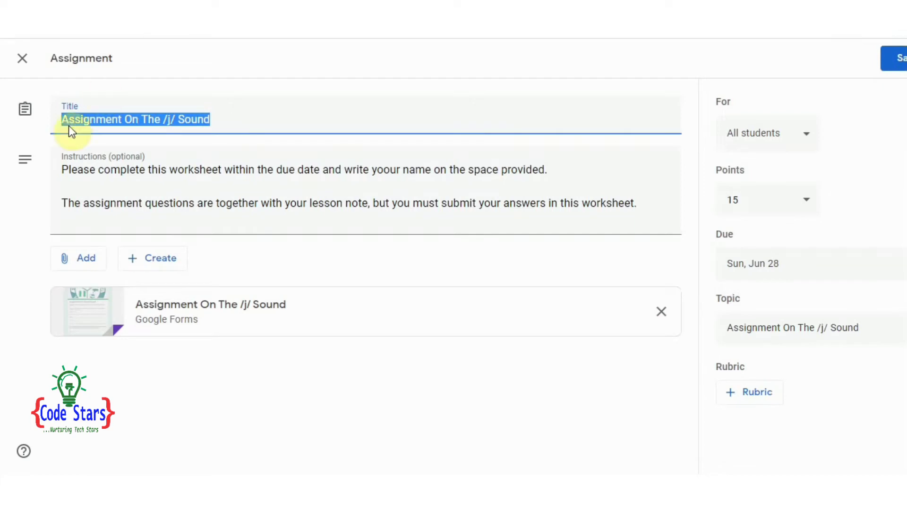
pyautogui.click(61, 171)
pyautogui.moveTo(61, 173); pyautogui.dragTo(650, 198)
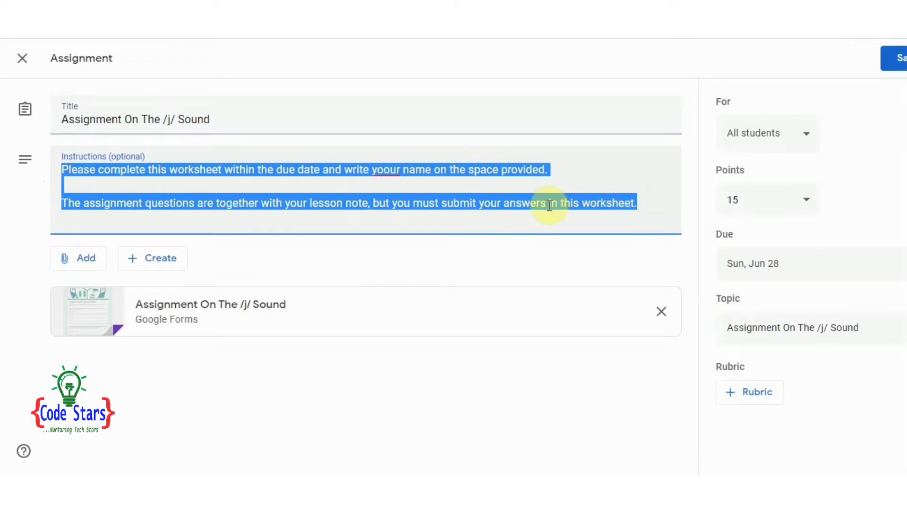
pyautogui.rightClick(549, 206)
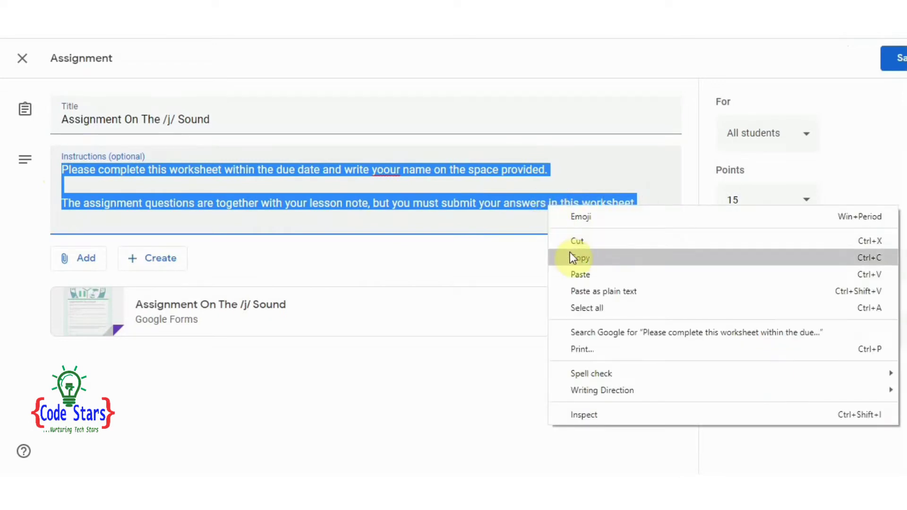
pyautogui.click(572, 255)
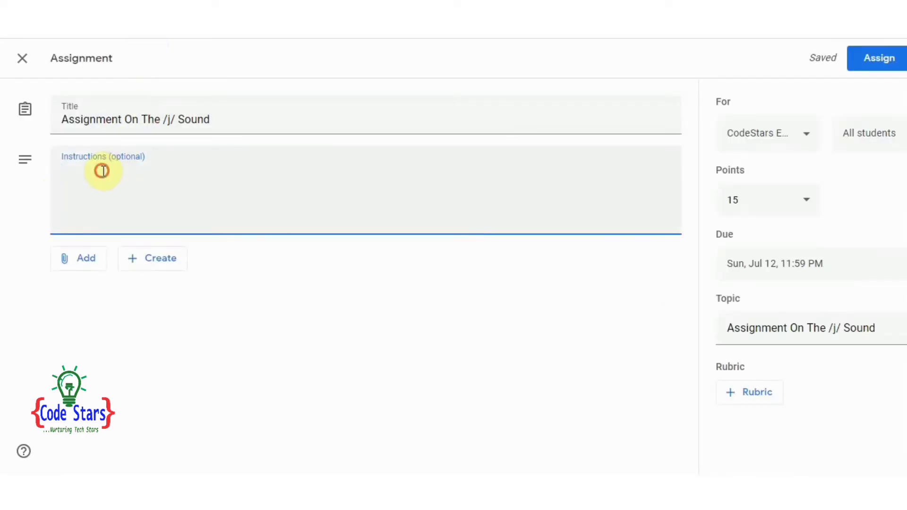
pyautogui.rightClick(104, 171)
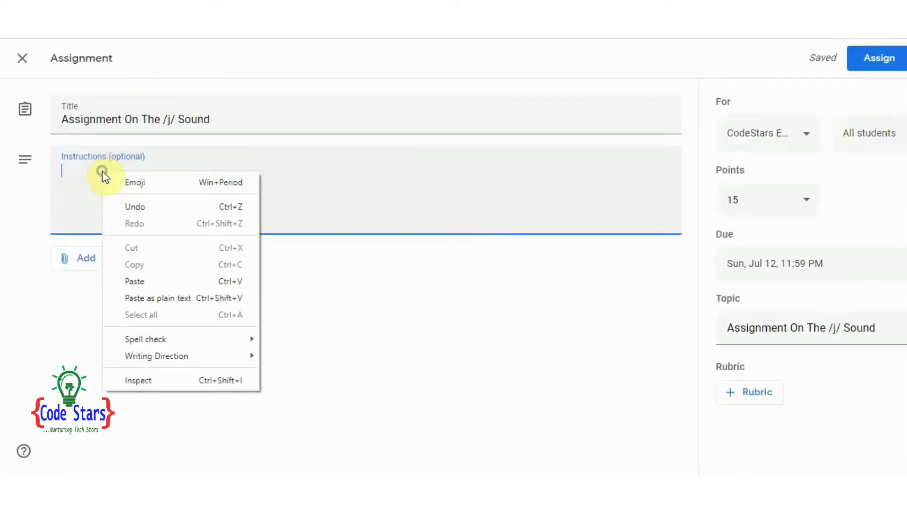
pyautogui.click(134, 282)
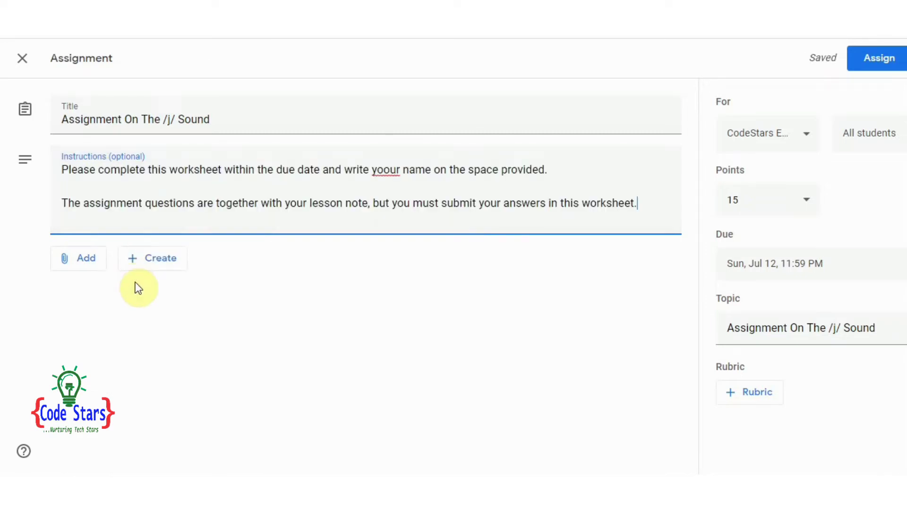
# Create a blank Google Form as the assignment's attachment and return to the assignment draft
pyautogui.click(154, 261)
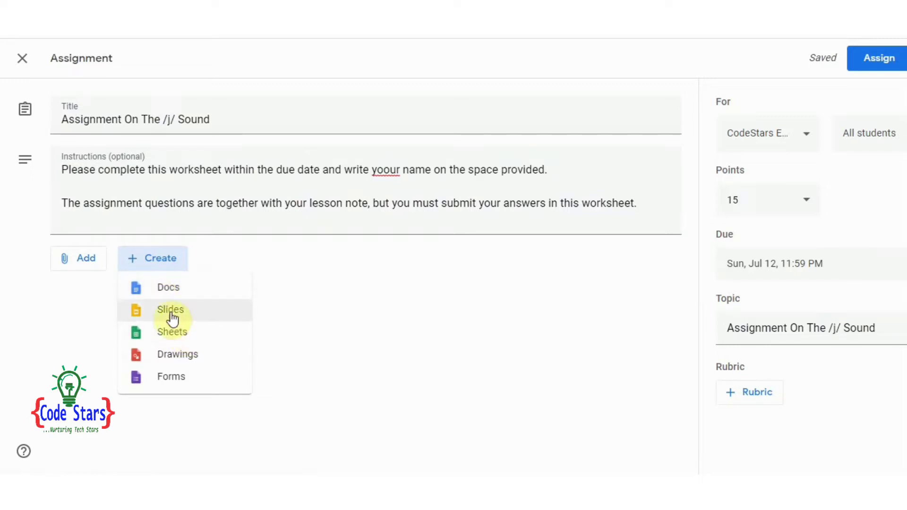
pyautogui.click(166, 389)
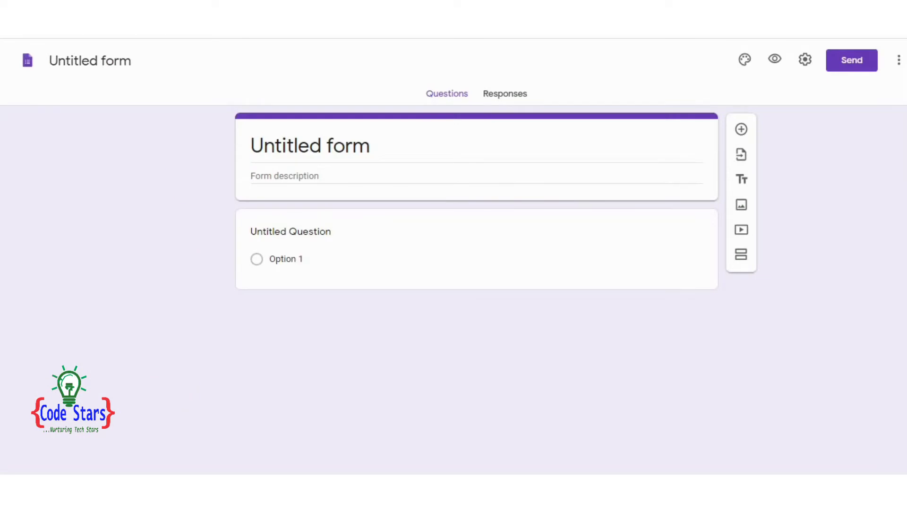
pyautogui.hotkey('ctrl', 'shift', 'Tab')
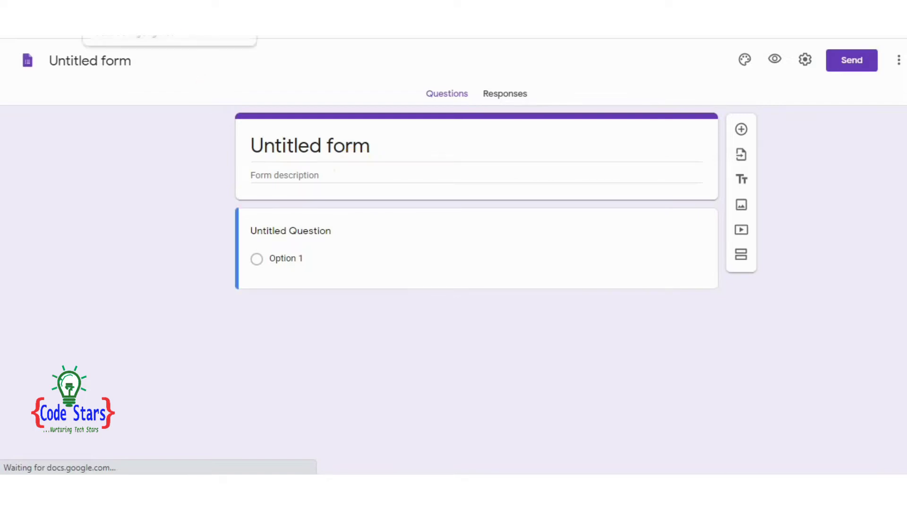
pyautogui.click(163, 9)
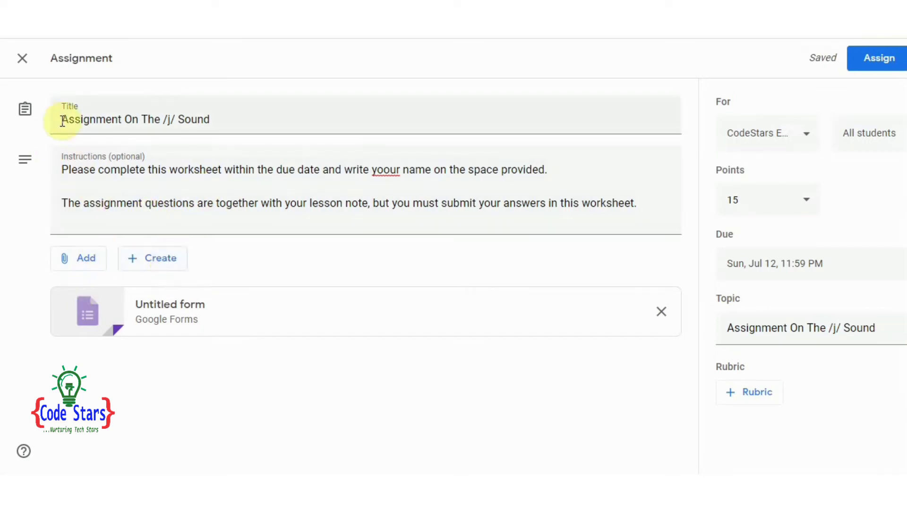
# Copy the assignment's title, Assignment On The /j/ Sound, and paste it as the title of the attached form
pyautogui.moveTo(60, 118); pyautogui.dragTo(249, 105)
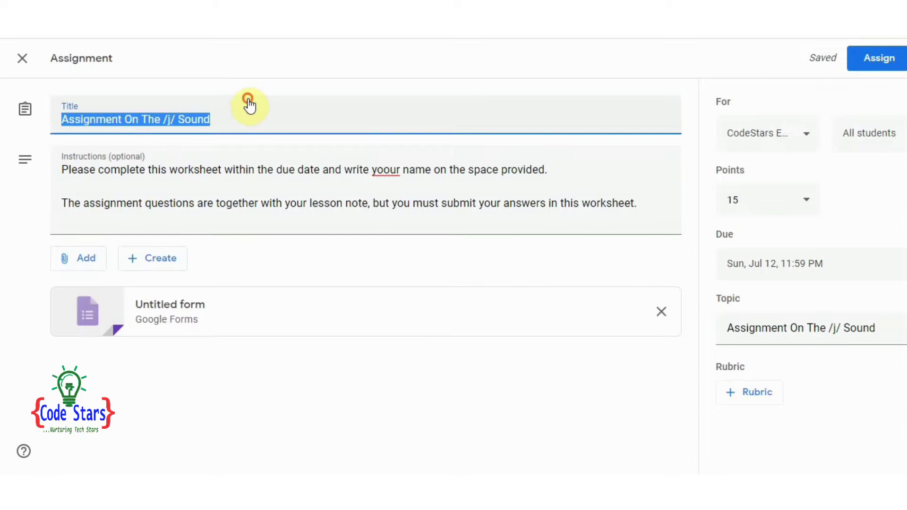
pyautogui.rightClick(166, 126)
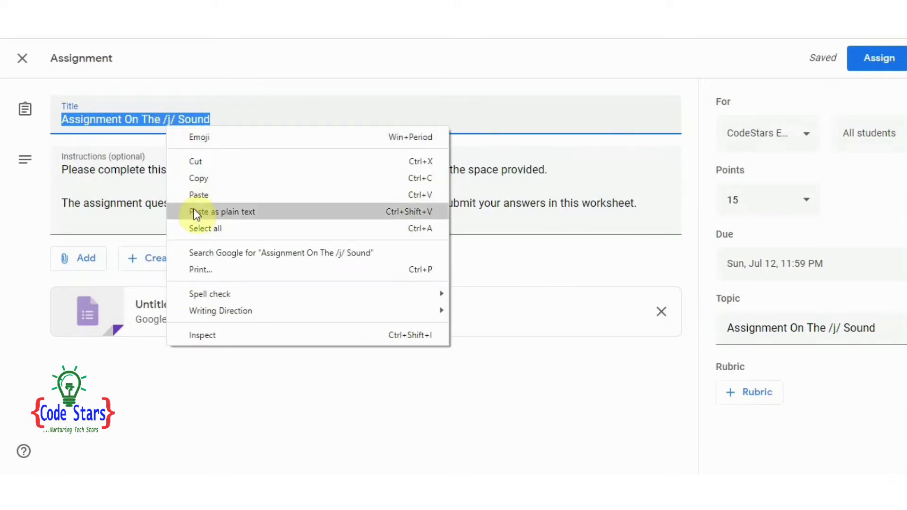
pyautogui.click(205, 176)
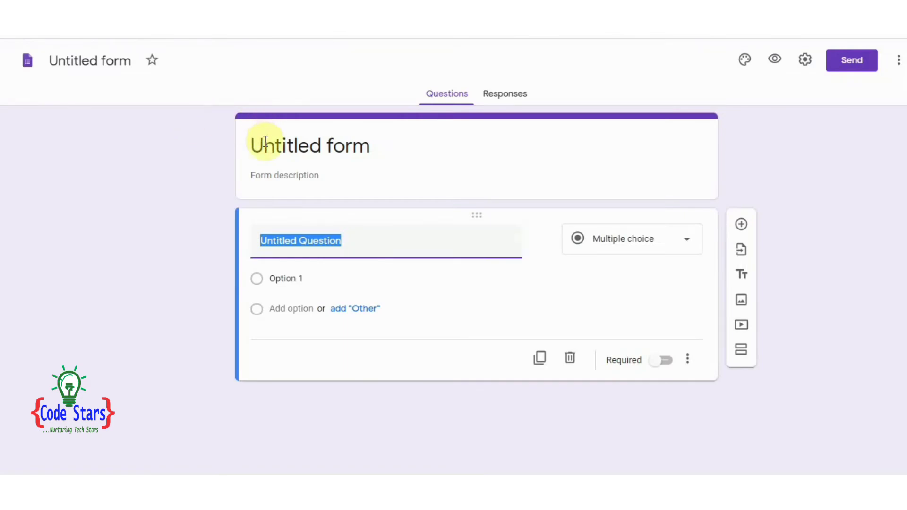
pyautogui.click(265, 143)
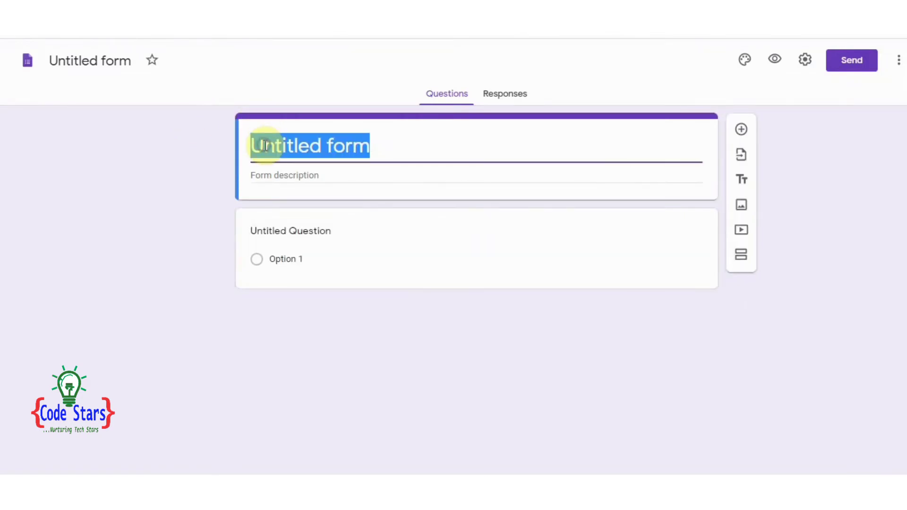
pyautogui.rightClick(266, 146)
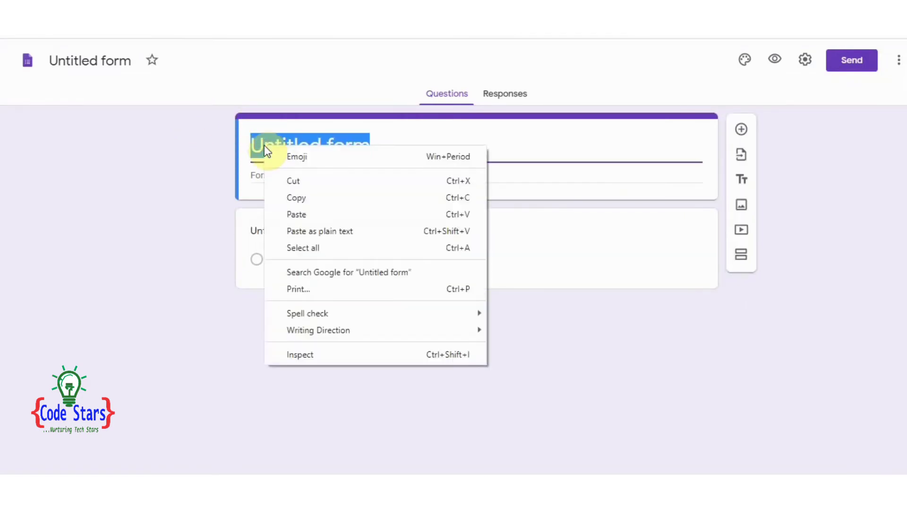
pyautogui.click(299, 214)
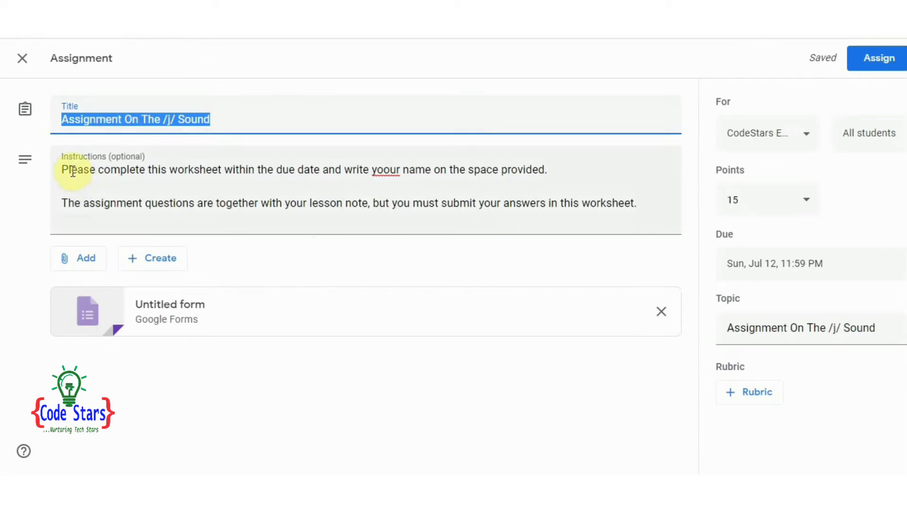
# Copy both instruction paragraphs from the assignment draft into the form's description
pyautogui.moveTo(60, 171); pyautogui.dragTo(660, 221)
pyautogui.click(660, 221)
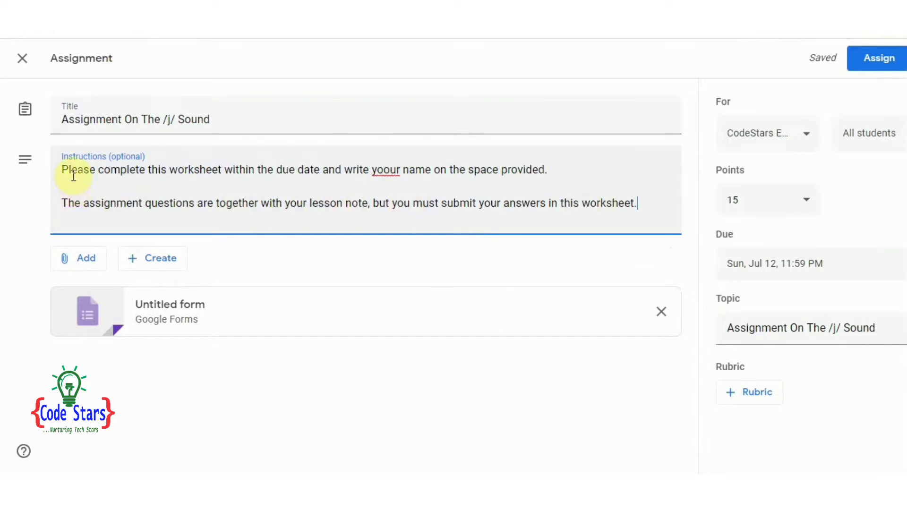
pyautogui.moveTo(62, 171); pyautogui.dragTo(648, 207)
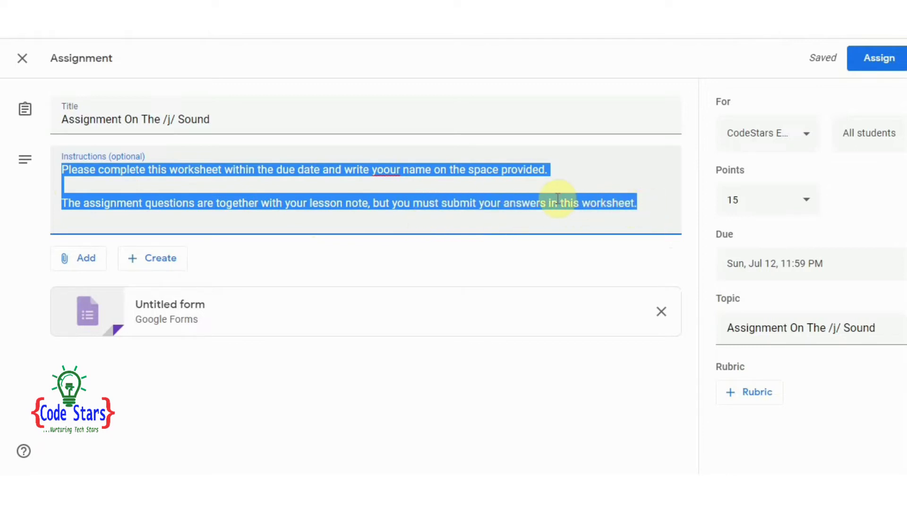
pyautogui.rightClick(523, 203)
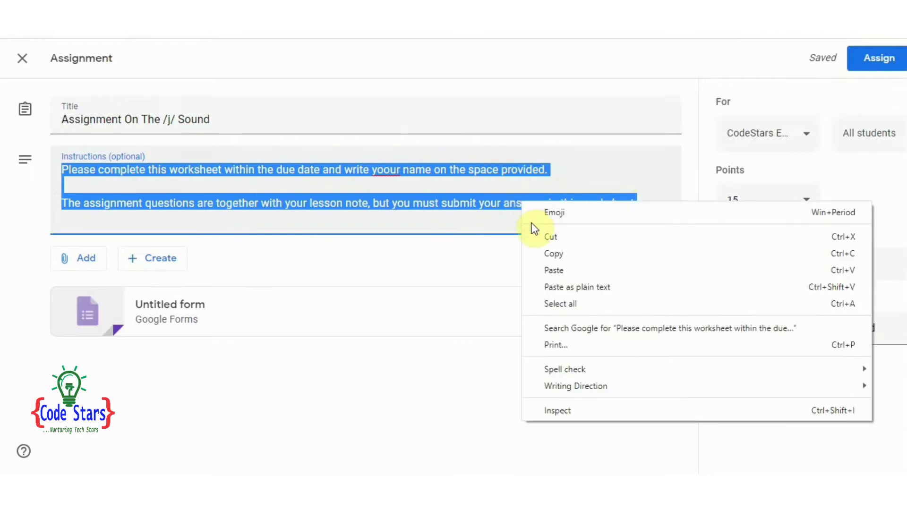
pyautogui.click(532, 251)
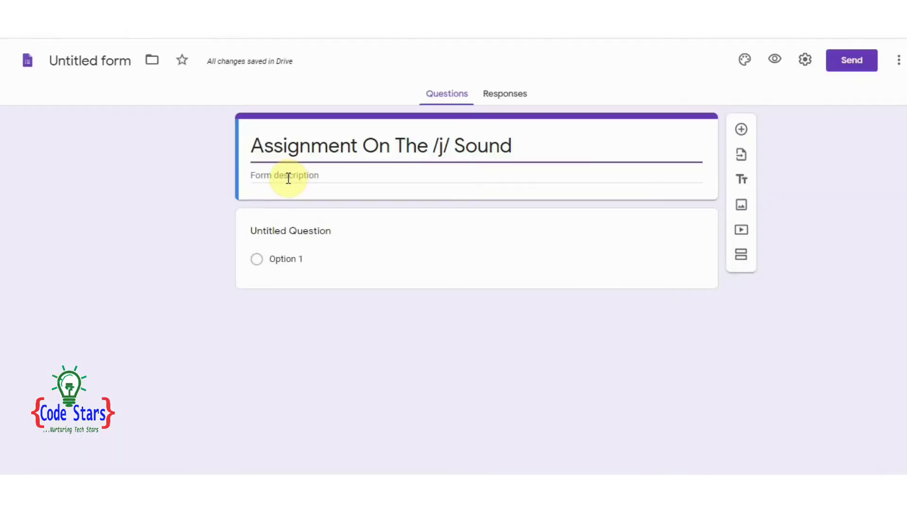
pyautogui.click(287, 177)
pyautogui.rightClick(287, 177)
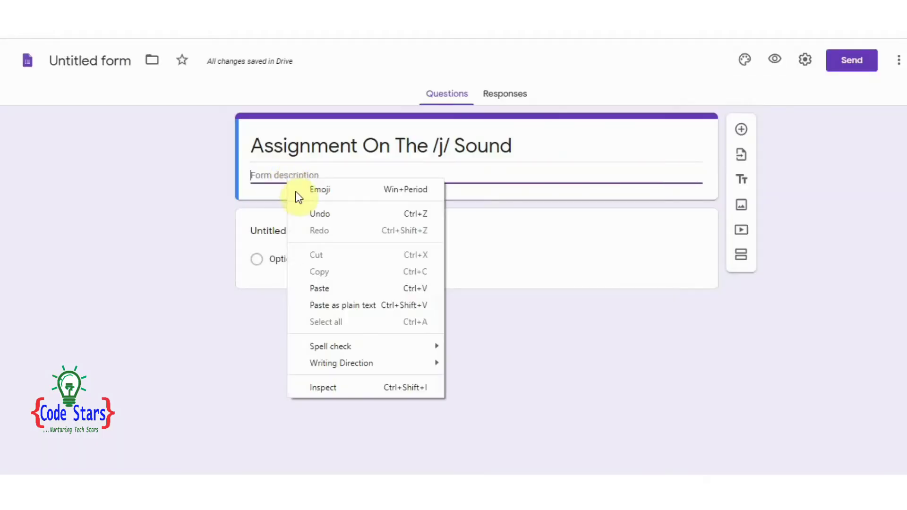
pyautogui.click(323, 287)
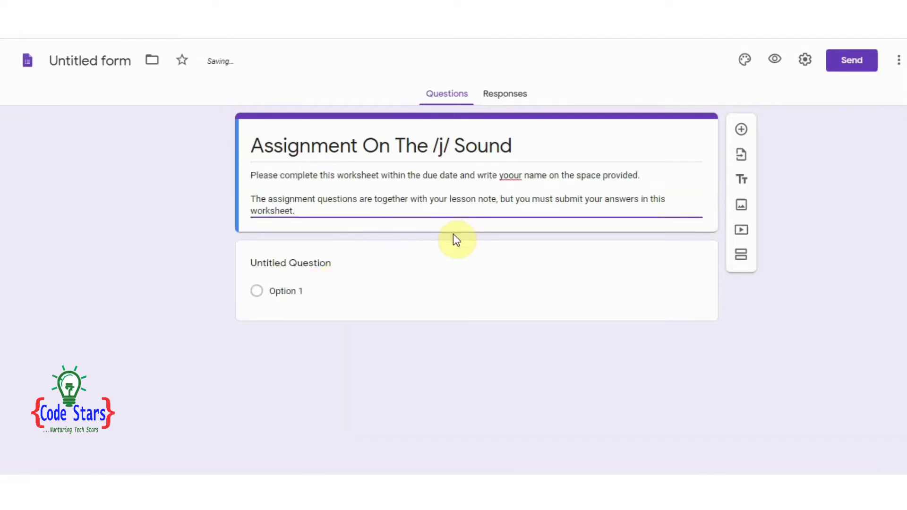
# Correct the misspelled word "yoour" to "your" in the form's description
pyautogui.click(293, 263)
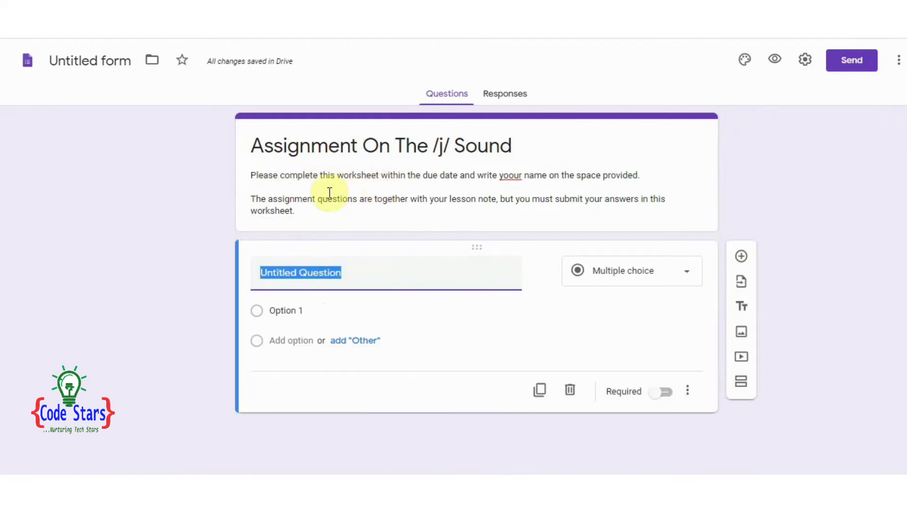
pyautogui.tripleClick(513, 178)
pyautogui.click(515, 178)
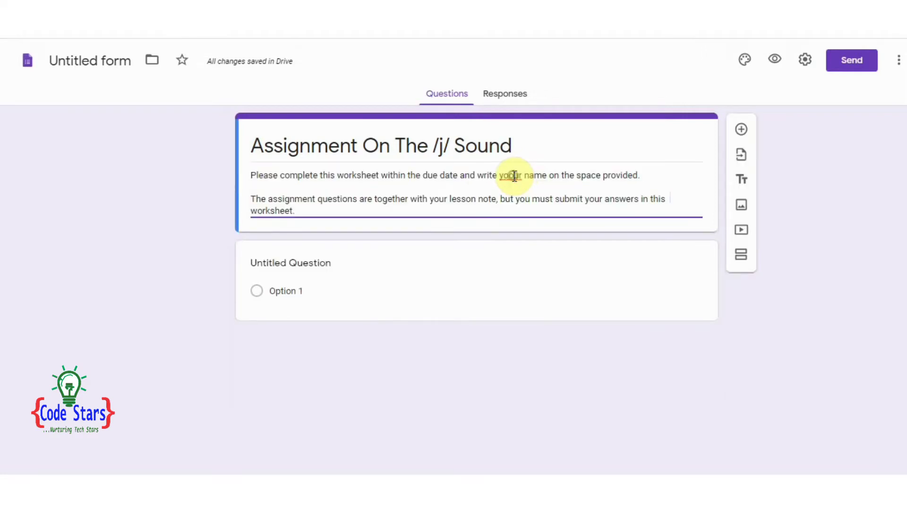
pyautogui.press('BackSpace')
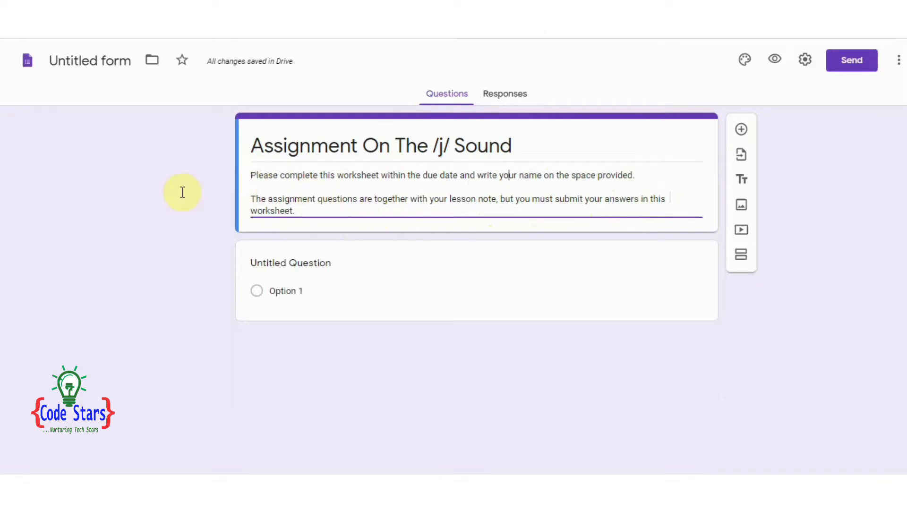
# Name the form file Assignment On The /j/ Sound and return to the assignment draft
pyautogui.click(81, 60)
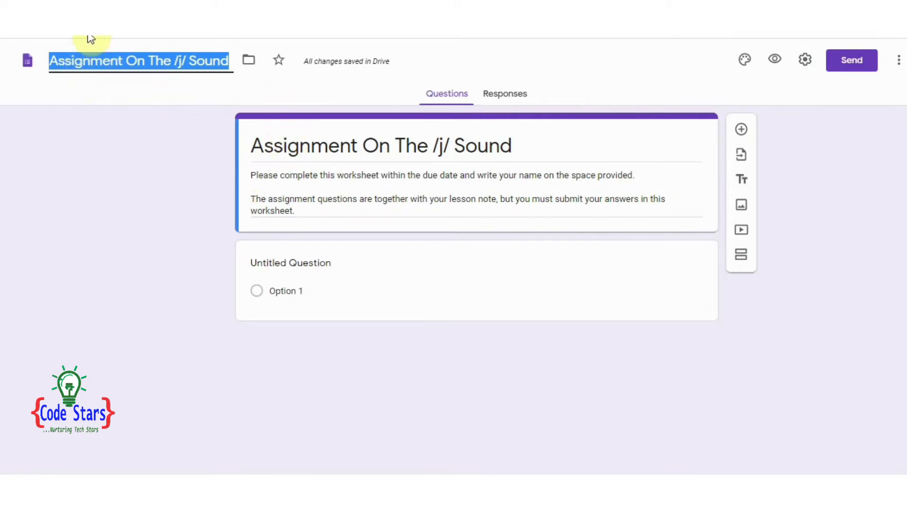
pyautogui.click(99, 87)
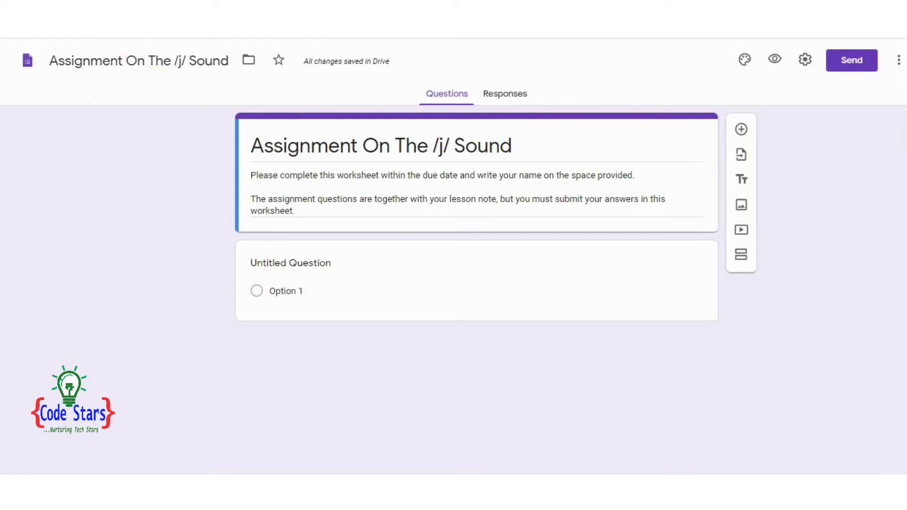
pyautogui.click(133, 10)
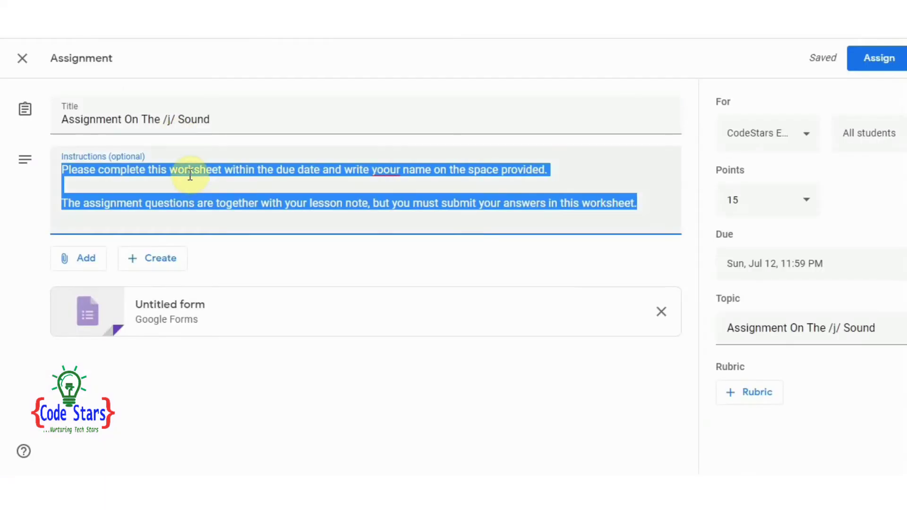
pyautogui.click(214, 224)
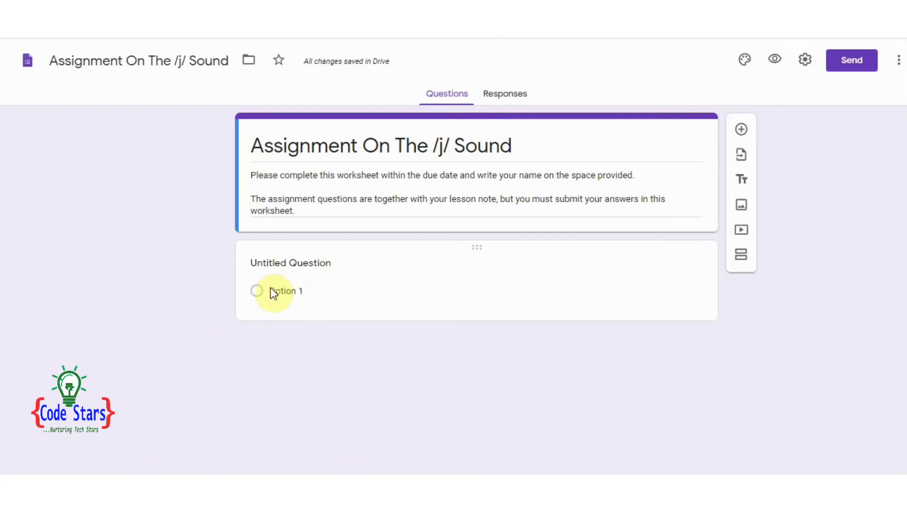
# Title the form's first question "Name:" followed by a long line of underscores as a short-answer question
pyautogui.click(279, 263)
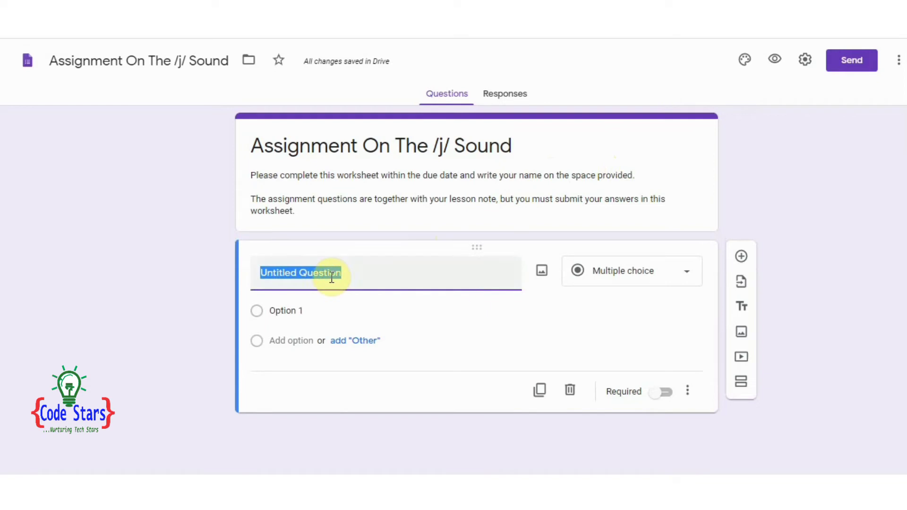
pyautogui.write('N')
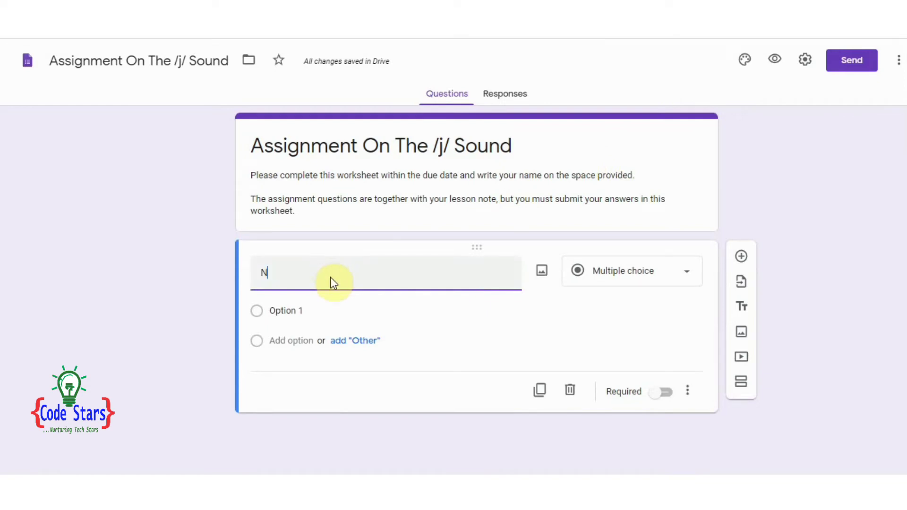
pyautogui.write('ame')
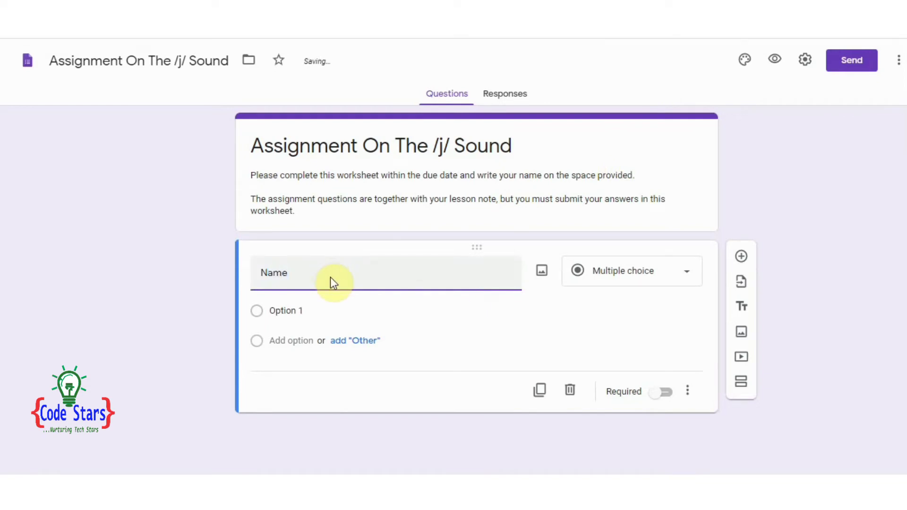
pyautogui.write(':')
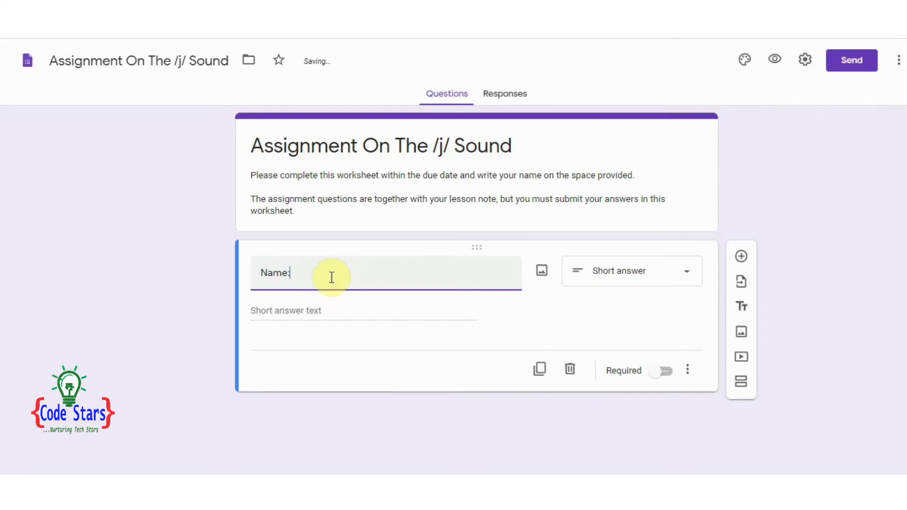
pyautogui.write('__________________________________________________________________________')
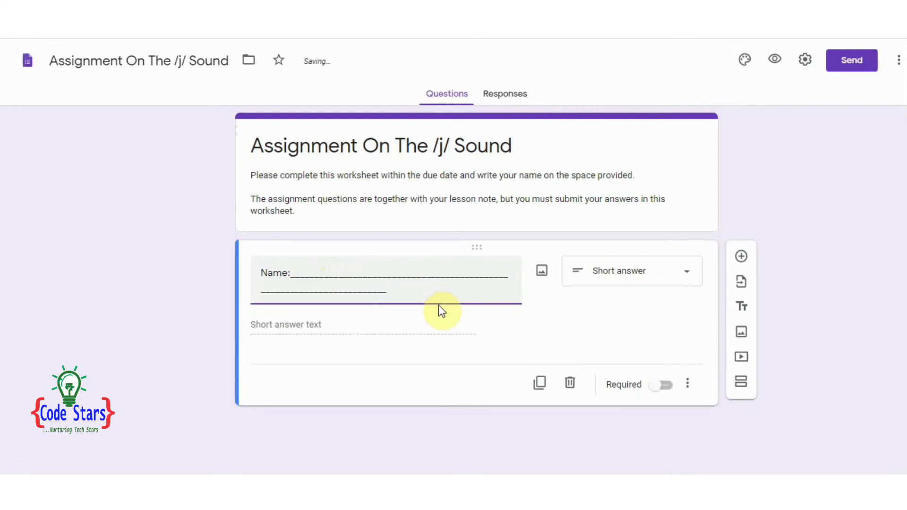
# Make the Name question required and review the available question types without changing its type
pyautogui.click(668, 386)
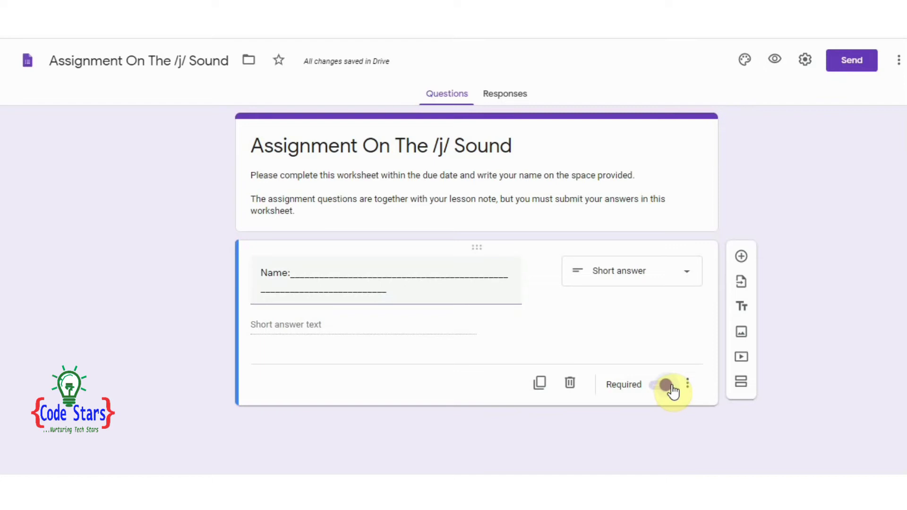
pyautogui.click(667, 385)
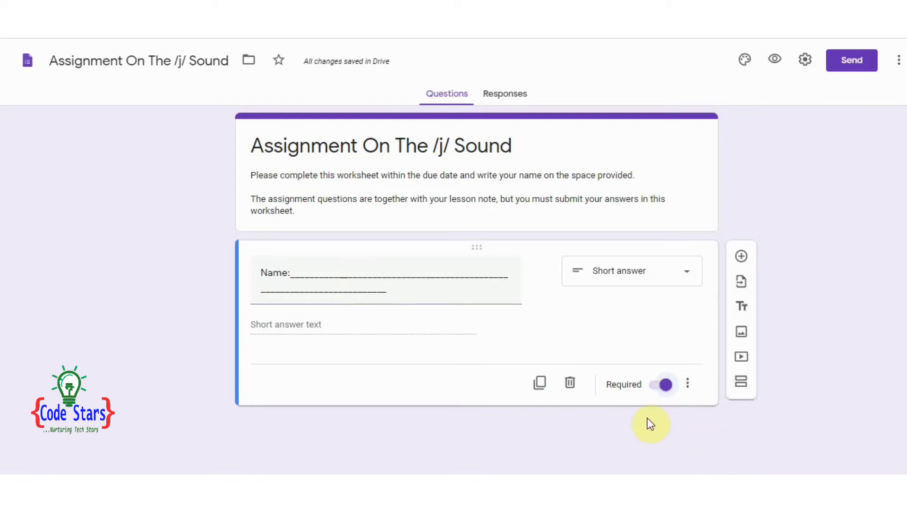
pyautogui.click(689, 278)
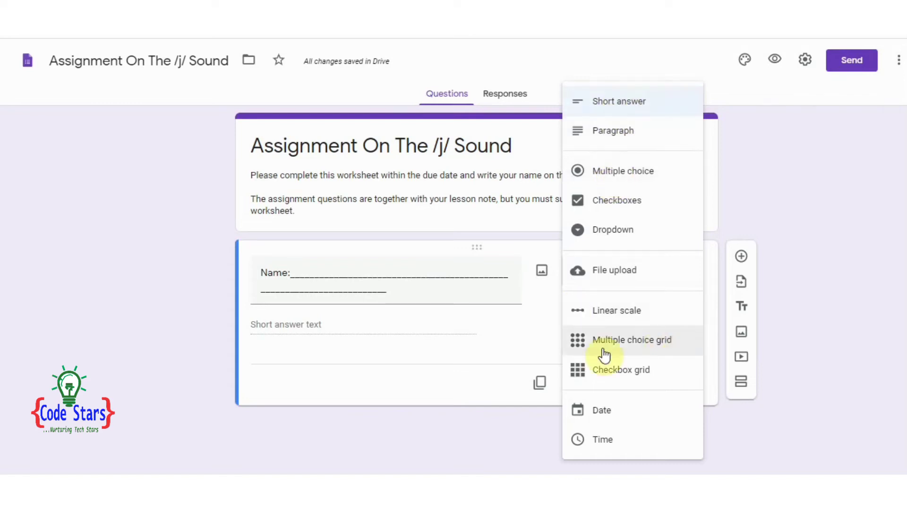
pyautogui.click(468, 355)
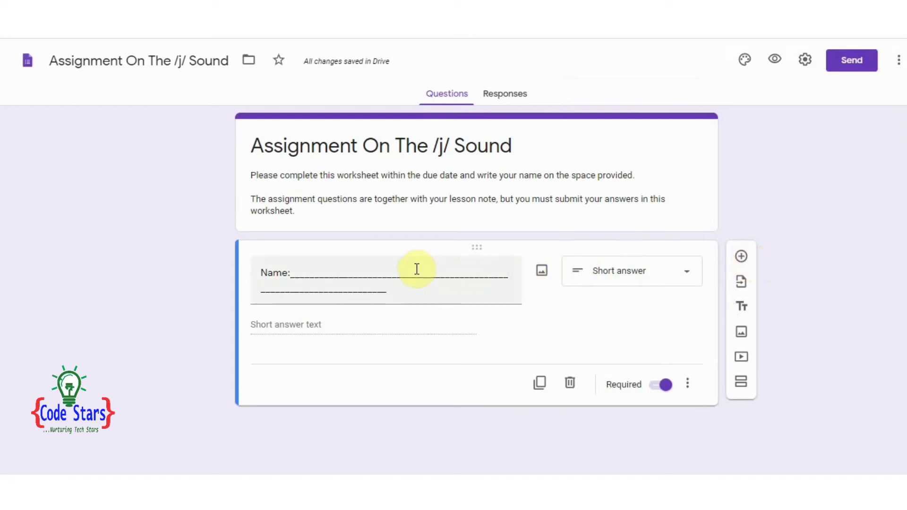
# Add a second question below the Name question and title it "Answers"
pyautogui.click(741, 258)
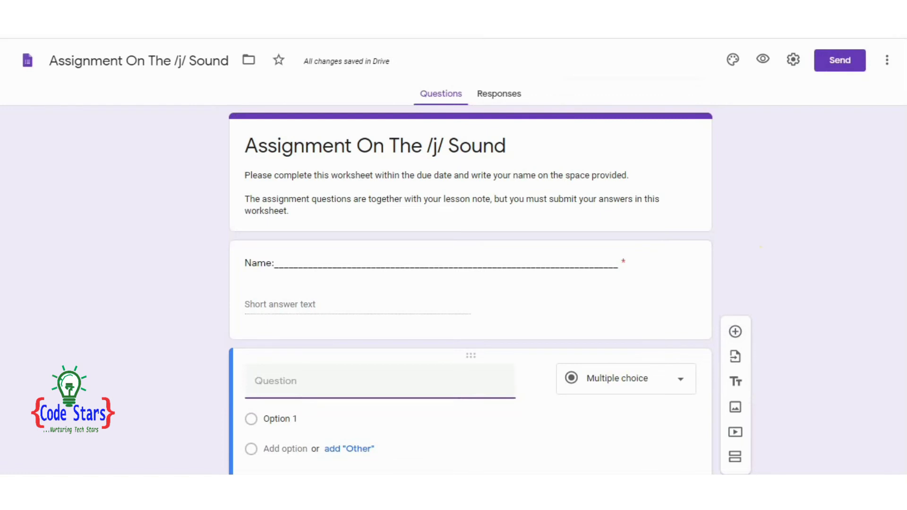
pyautogui.scroll(-2, 470, 290)
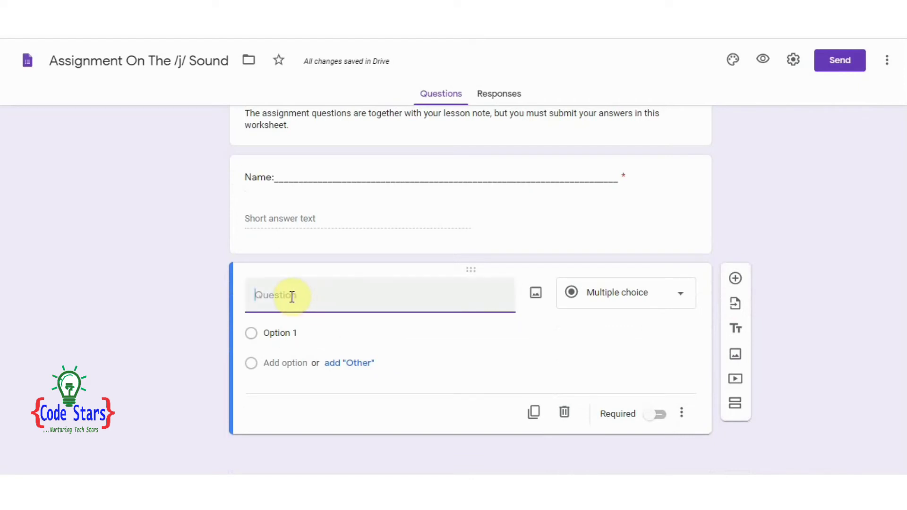
pyautogui.scroll(1, 786, 265)
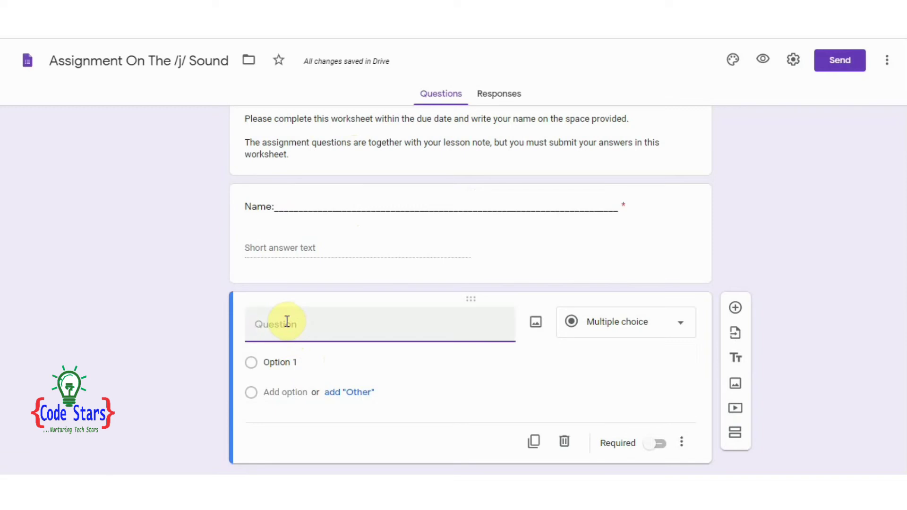
pyautogui.write('Ans')
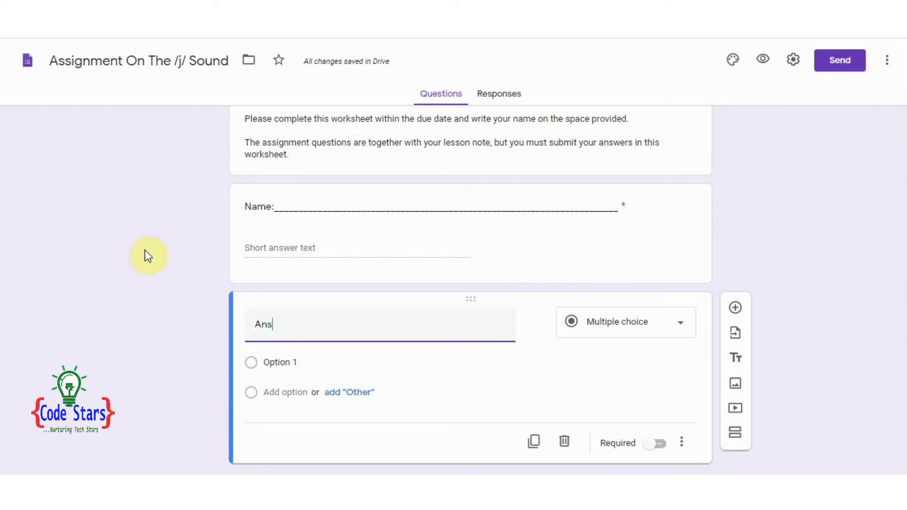
pyautogui.write('wers')
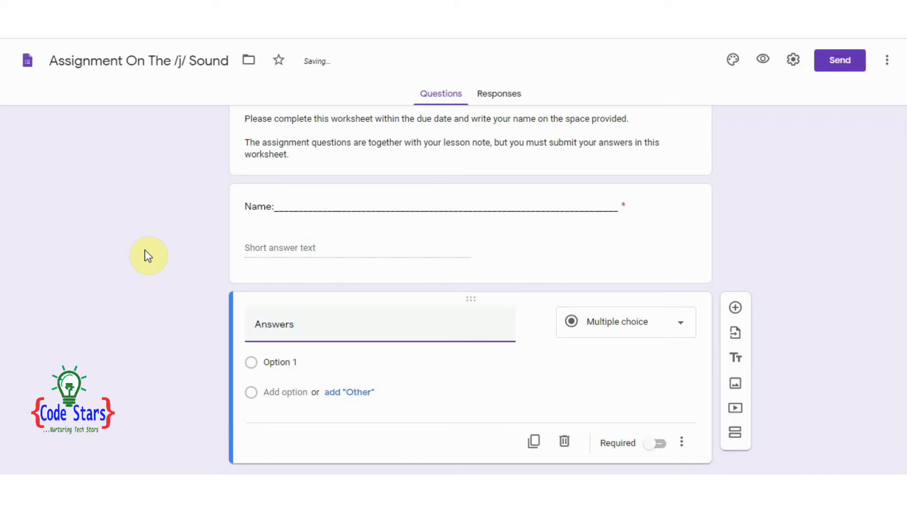
pyautogui.write(':')
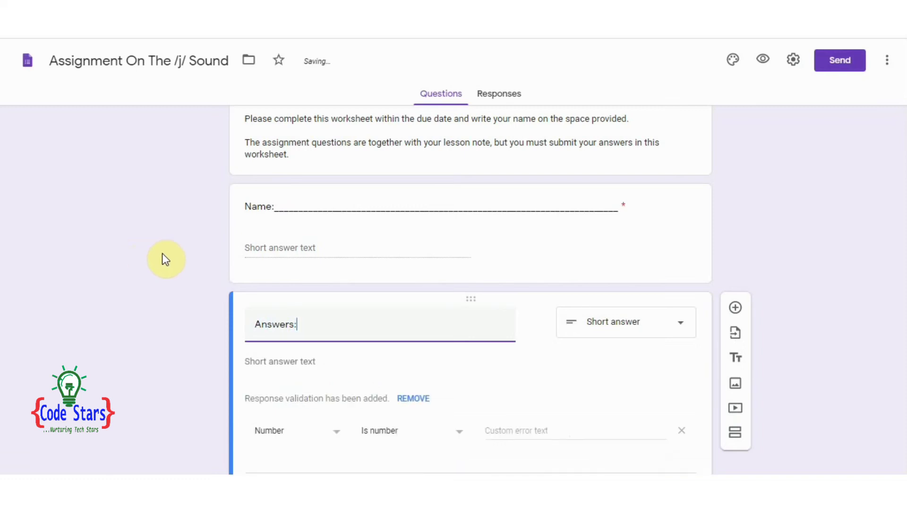
pyautogui.press('BackSpace')
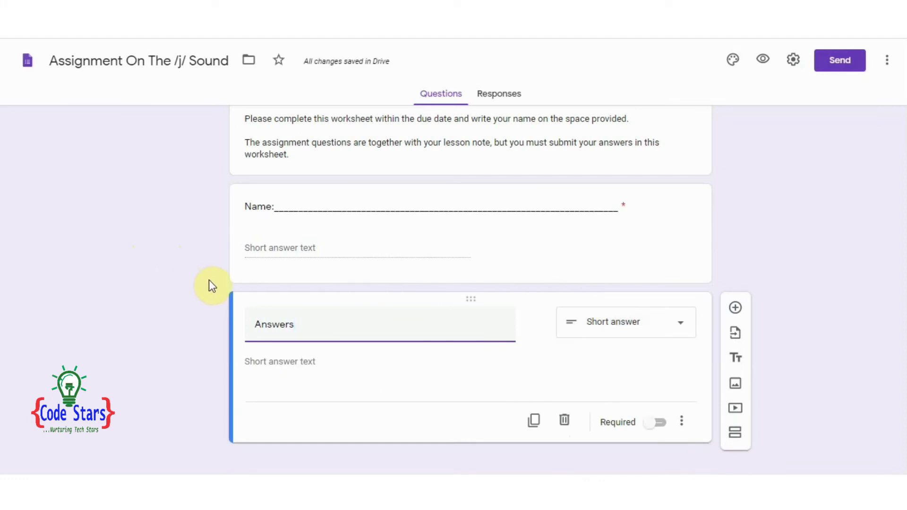
# Change the second question's title to "Answers:" and make it a required Paragraph question
pyautogui.write(':')
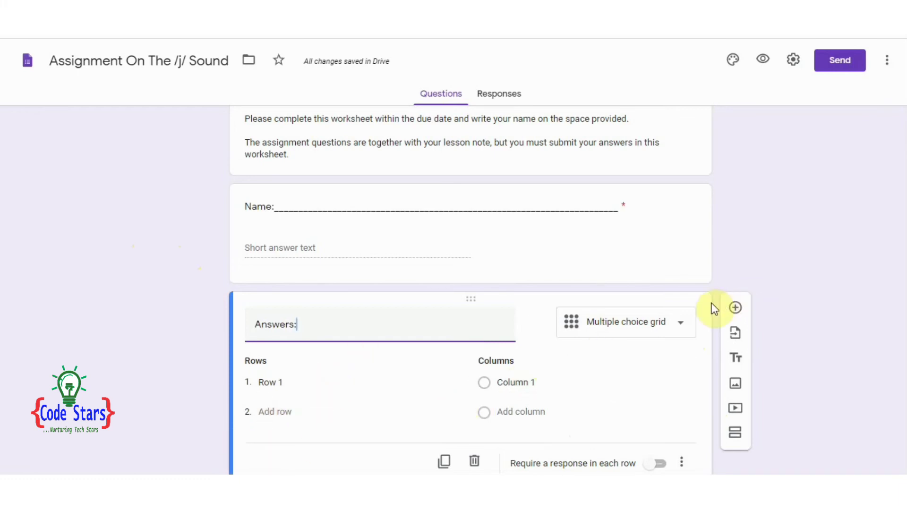
pyautogui.click(684, 326)
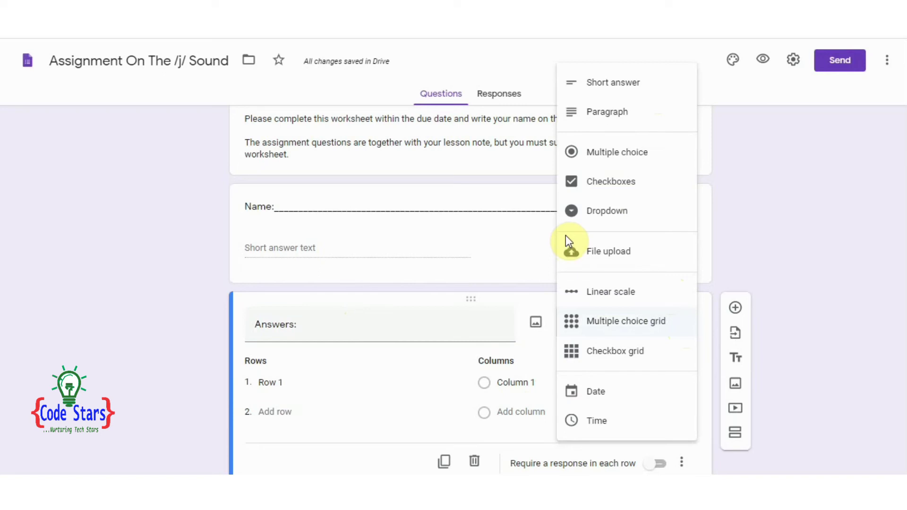
pyautogui.click(614, 112)
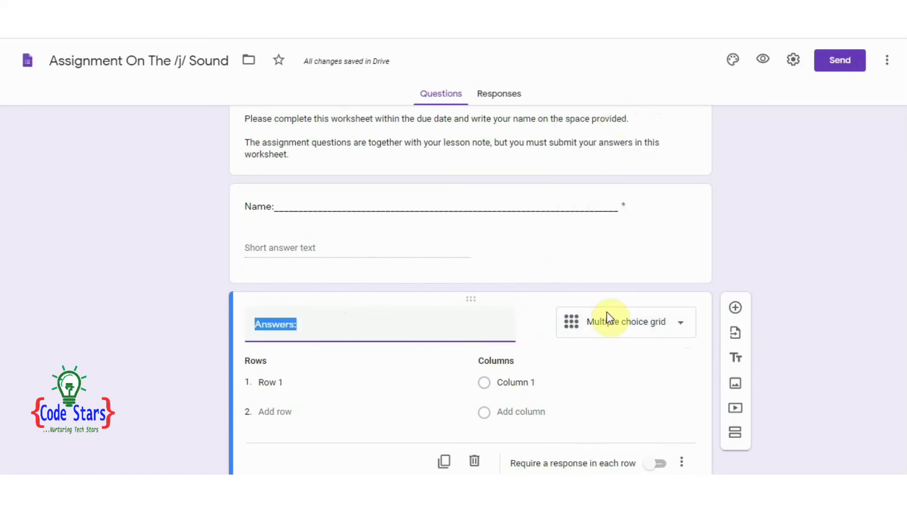
pyautogui.click(626, 325)
pyautogui.click(626, 325)
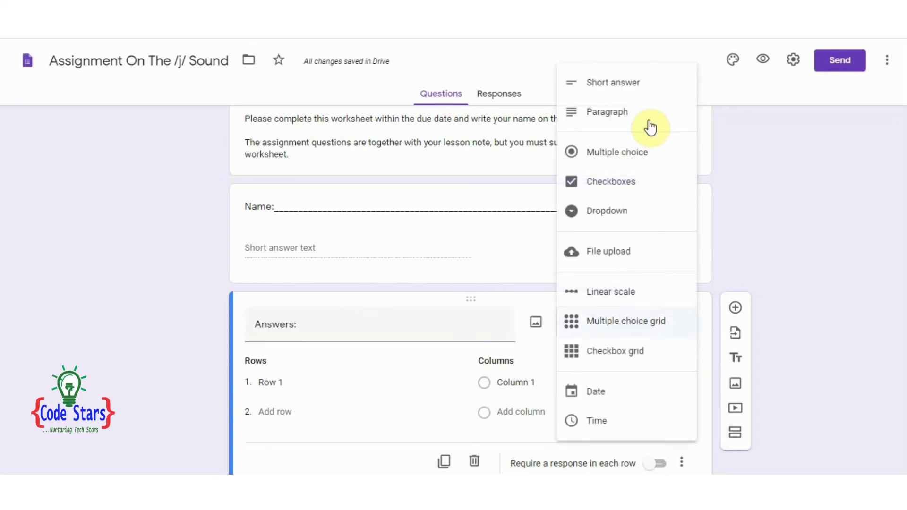
pyautogui.click(622, 120)
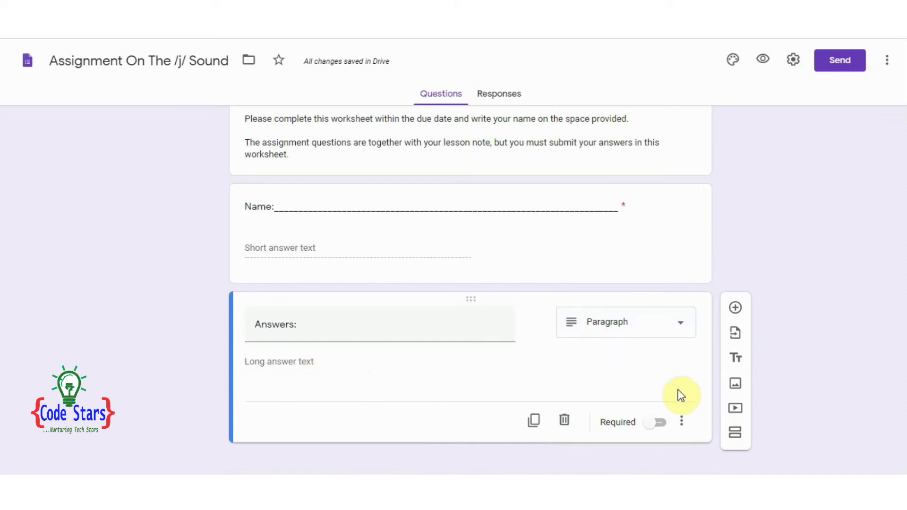
pyautogui.click(660, 423)
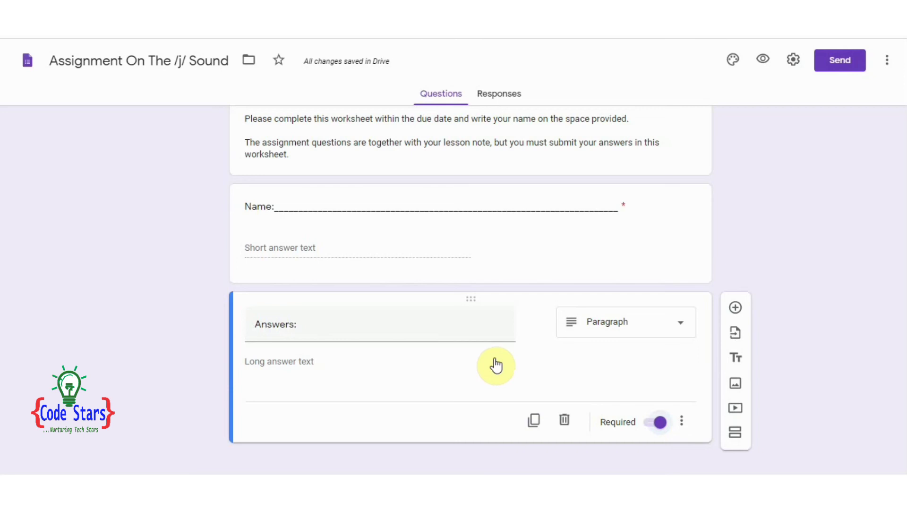
pyautogui.click(333, 335)
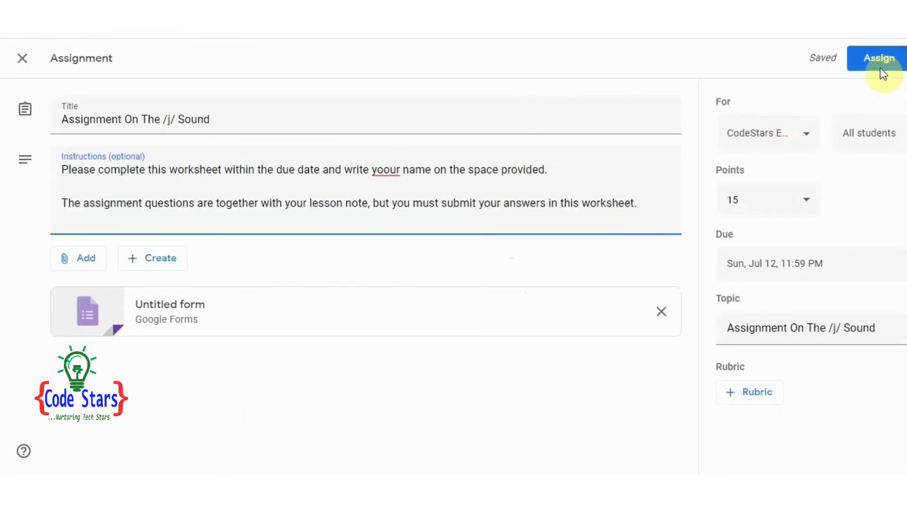
# Switch back to the Google Classroom draft and assign Assignment On The /j/ Sound to all students
pyautogui.click(879, 61)
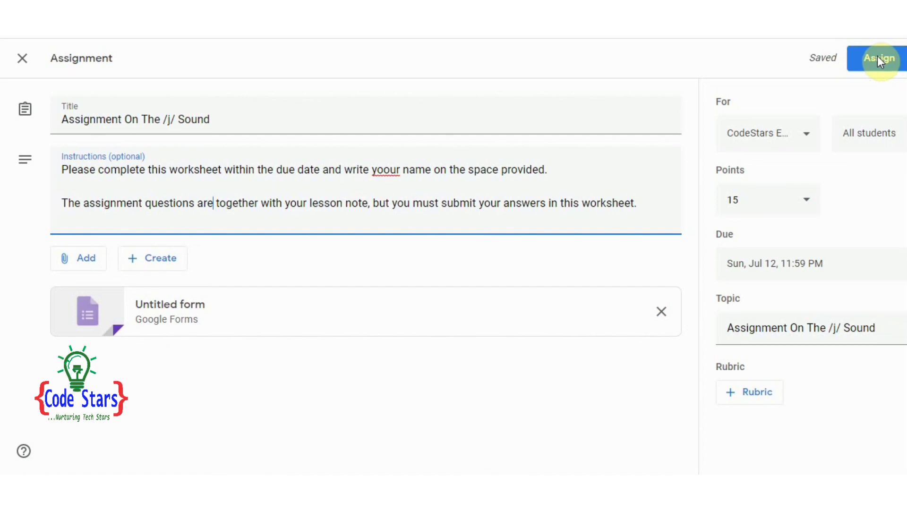
pyautogui.click(878, 58)
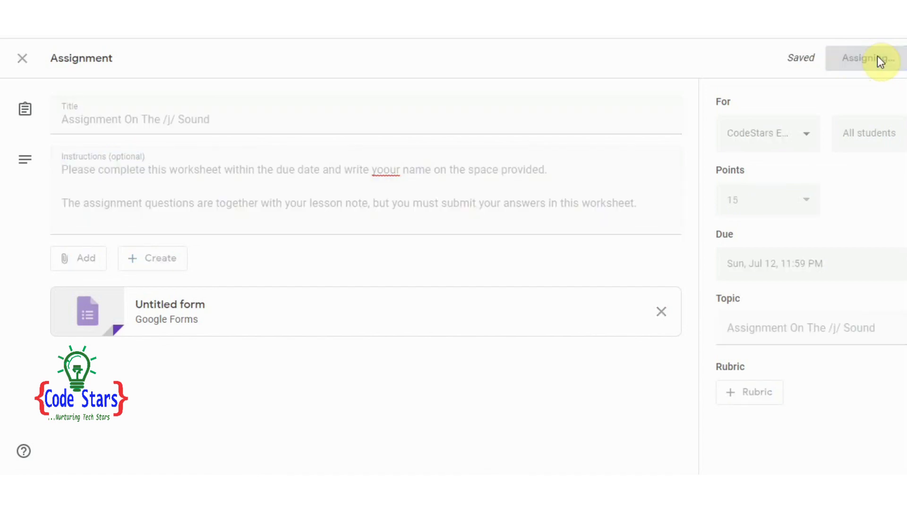